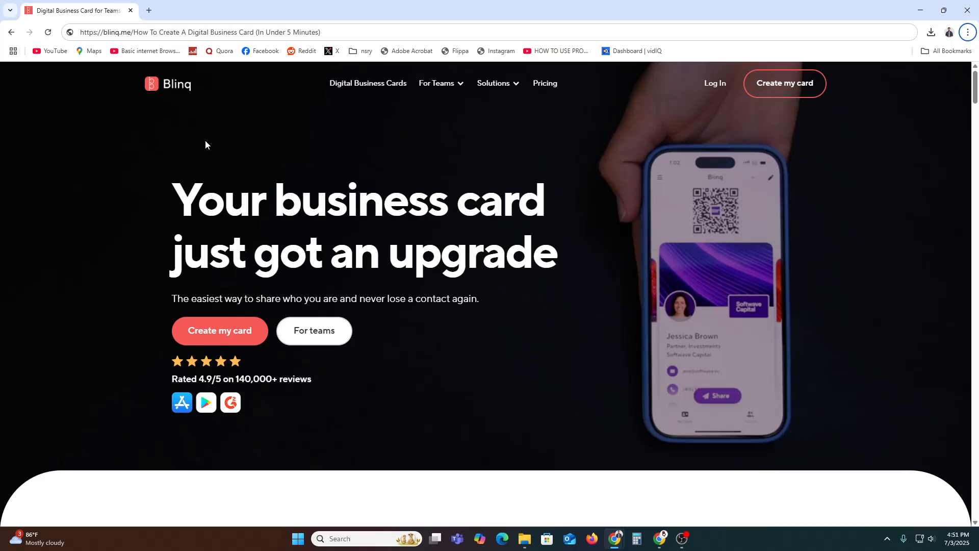
Step: Open the Pricing page in a new tab and switch to it
right_click(550, 81)
left_click(562, 94)
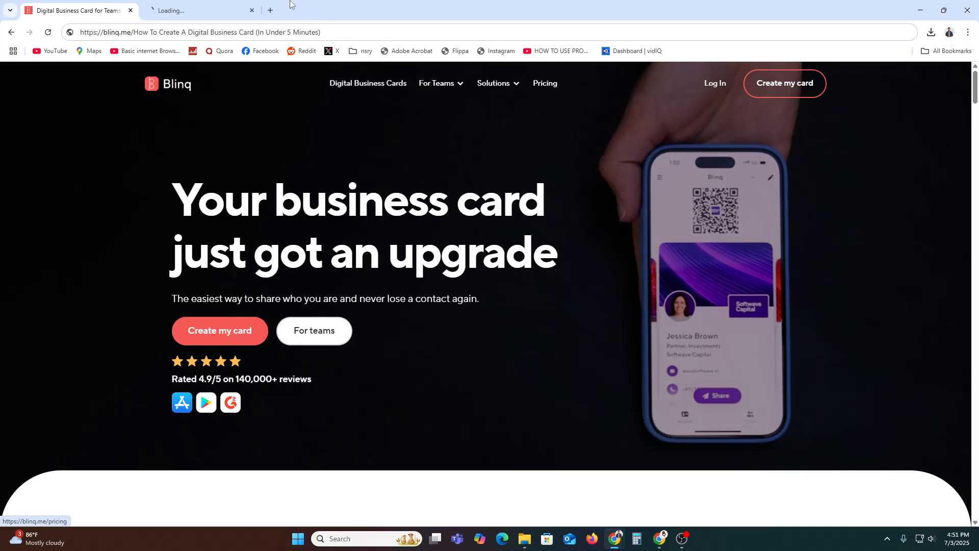
left_click(223, 8)
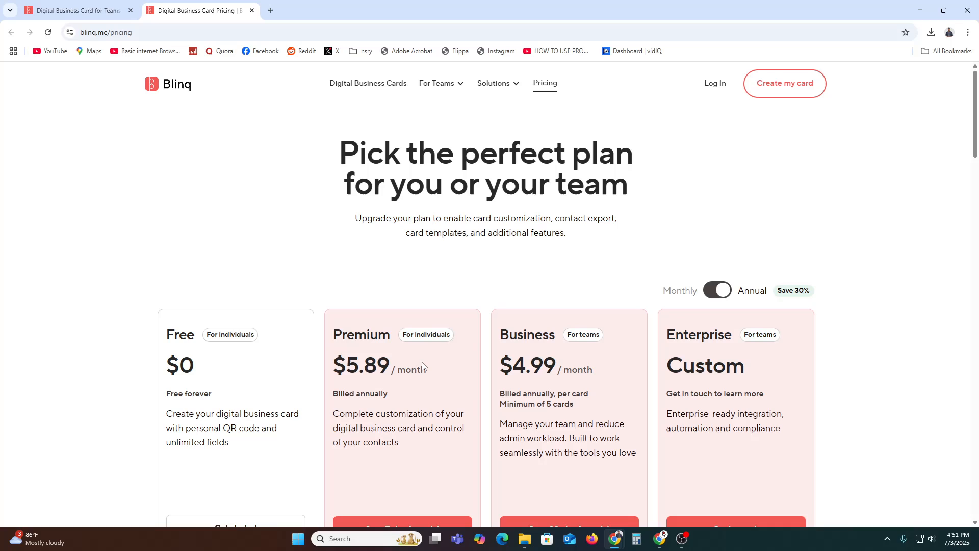
Step: Review the Free, Premium $5.89, Business $4.99 and Enterprise plans, then return to the homepage tab
scroll(376, 420, "down", 2)
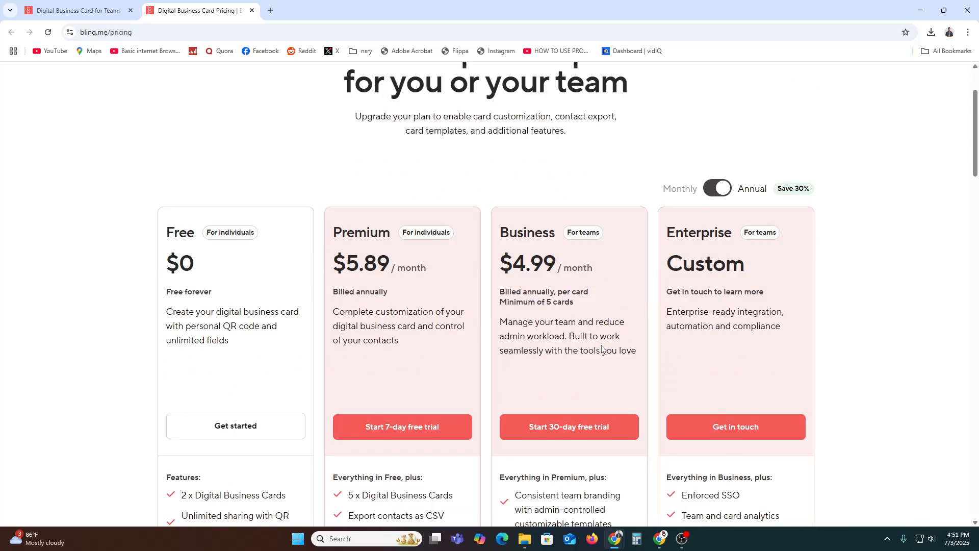
scroll(601, 349, "down", 2)
scroll(219, 385, "up", 2)
left_click_drag(166, 292, 212, 302)
left_click(212, 302)
scroll(245, 325, "down", 2)
scroll(212, 332, "up", 3)
scroll(212, 387, "down", 2)
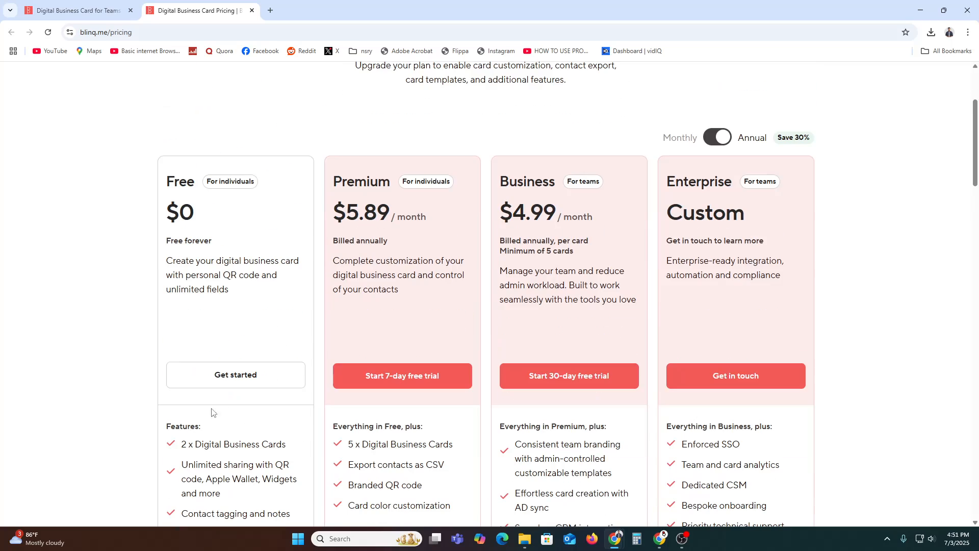
left_click(84, 9)
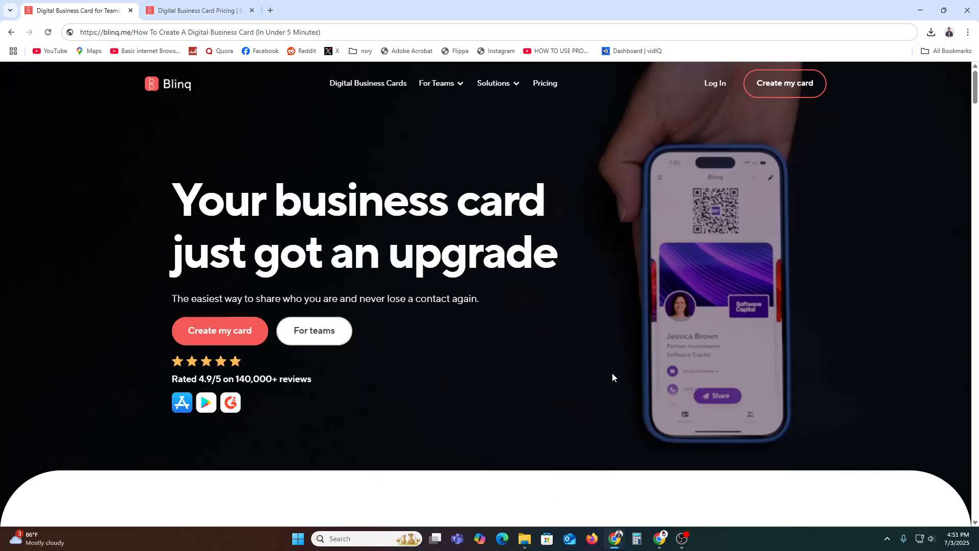
scroll(612, 378, "down", 15)
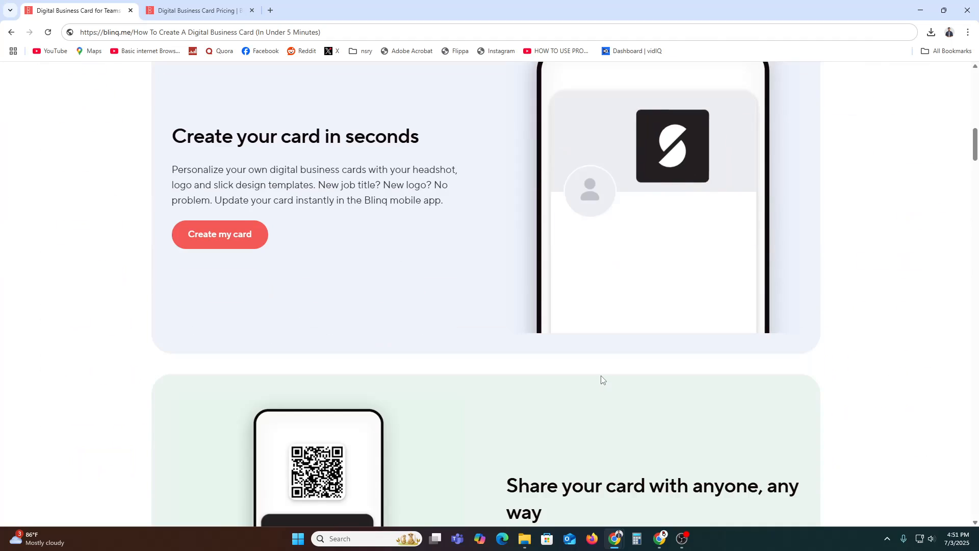
scroll(602, 380, "down", 4)
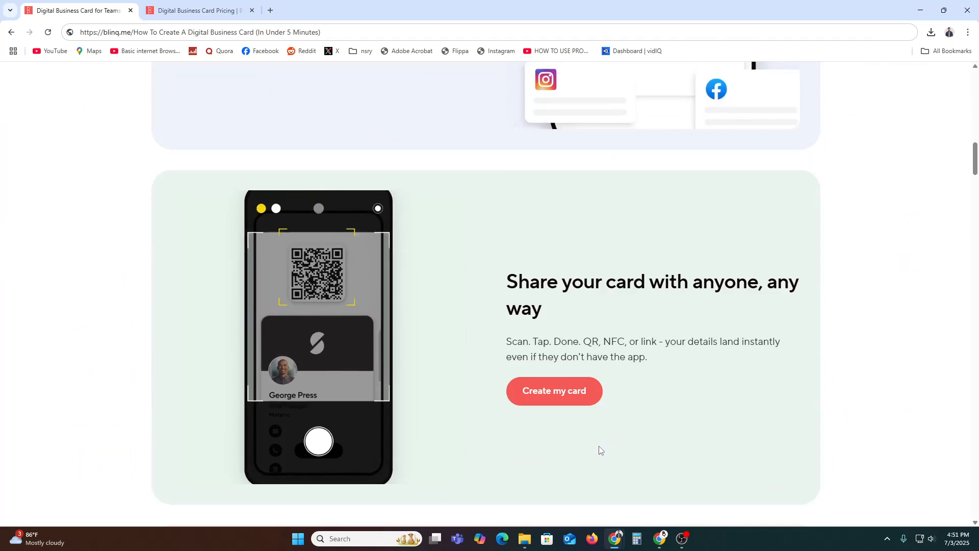
scroll(599, 450, "up", 1)
scroll(145, 275, "up", 3)
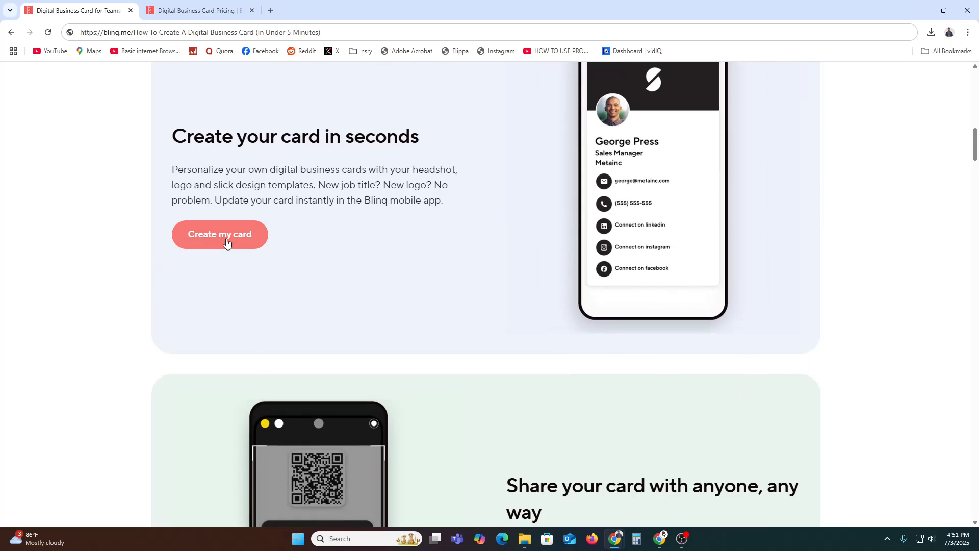
scroll(227, 242, "up", 15)
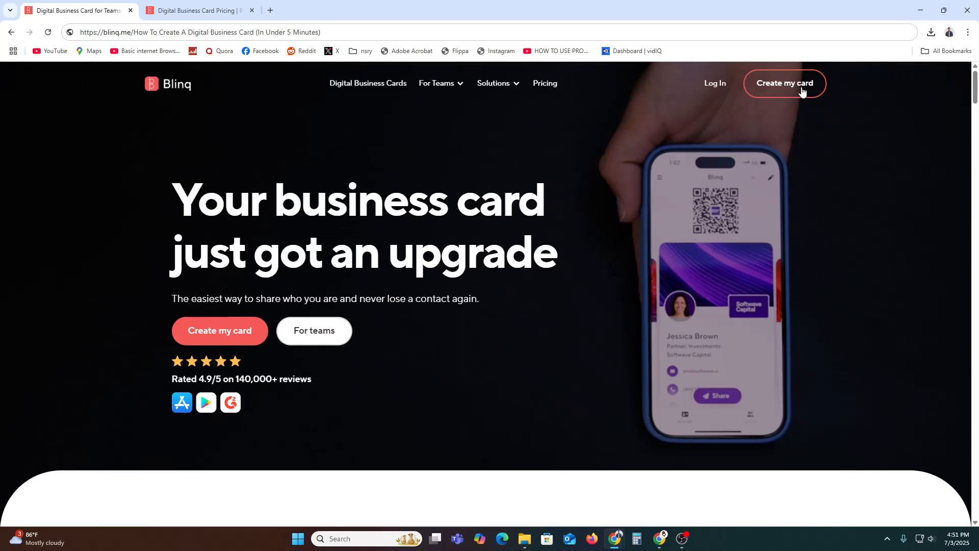
Step: Start a new card in the Create your first card builder
left_click(799, 85)
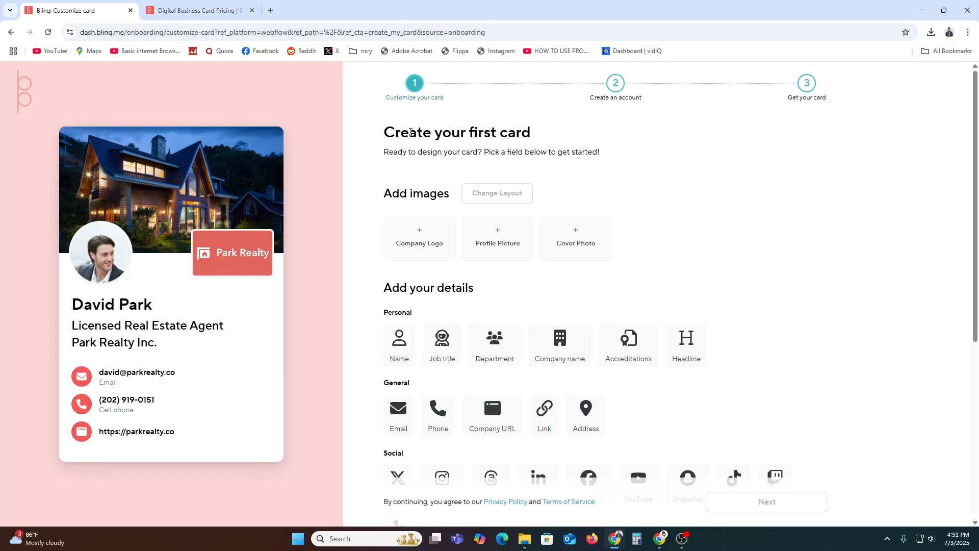
left_click_drag(409, 133, 587, 142)
left_click(467, 136)
Step: Upload the smiling man's portrait as the profile picture, adjust the crop and save
left_click(497, 241)
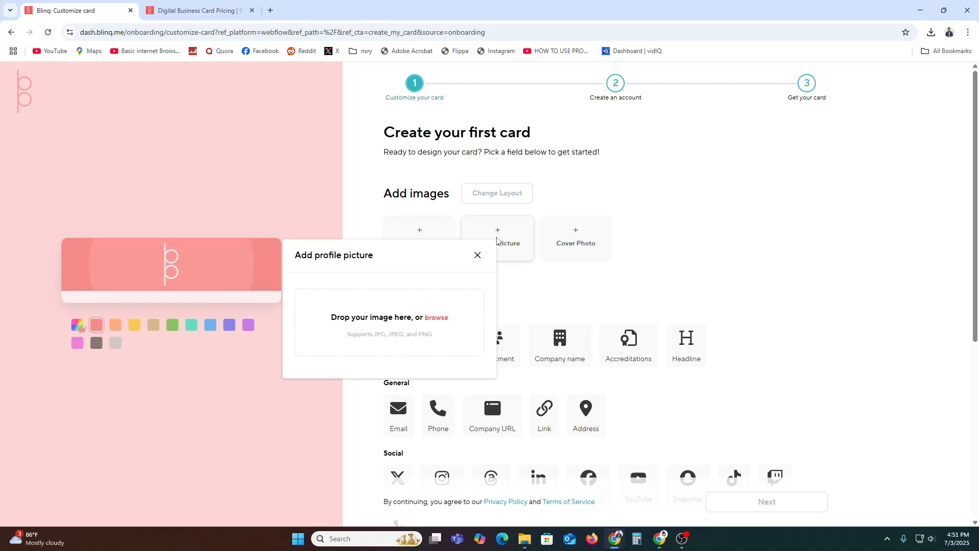
left_click(395, 320)
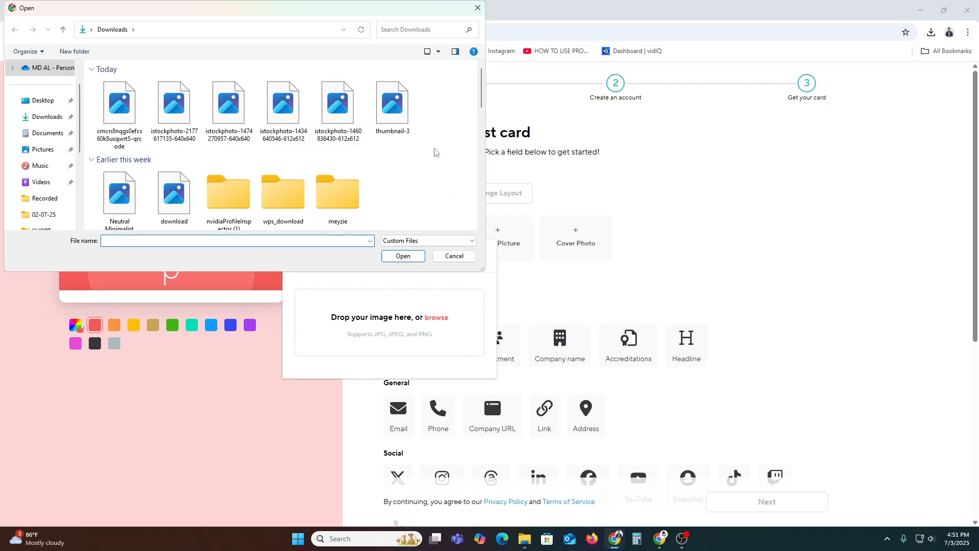
scroll(438, 160, "down", 5)
scroll(437, 159, "down", 3)
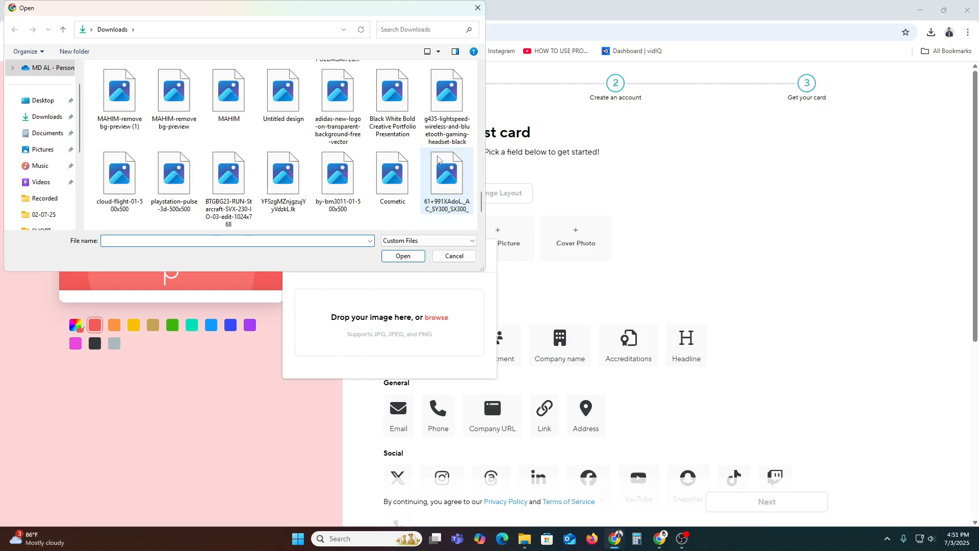
scroll(437, 160, "down", 2)
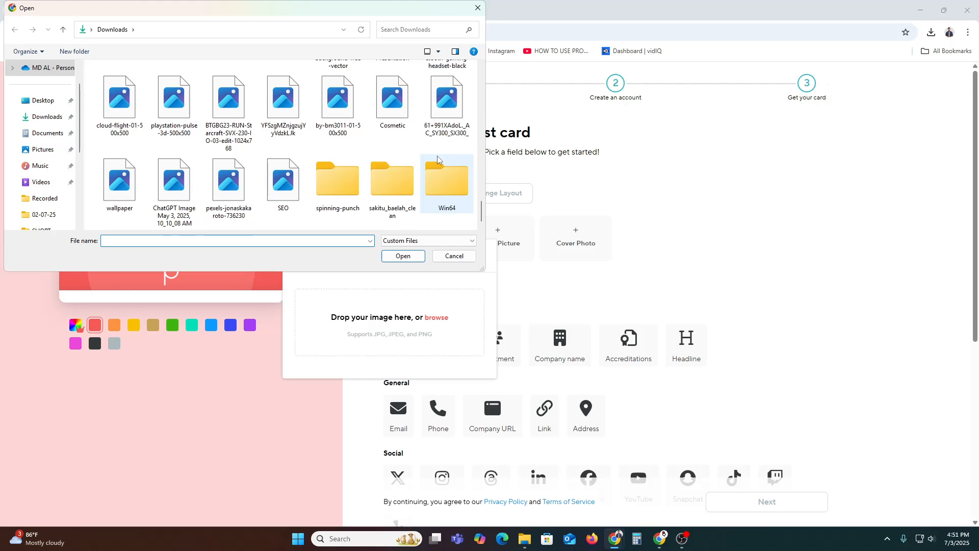
scroll(436, 159, "down", 8)
scroll(430, 161, "down", 10)
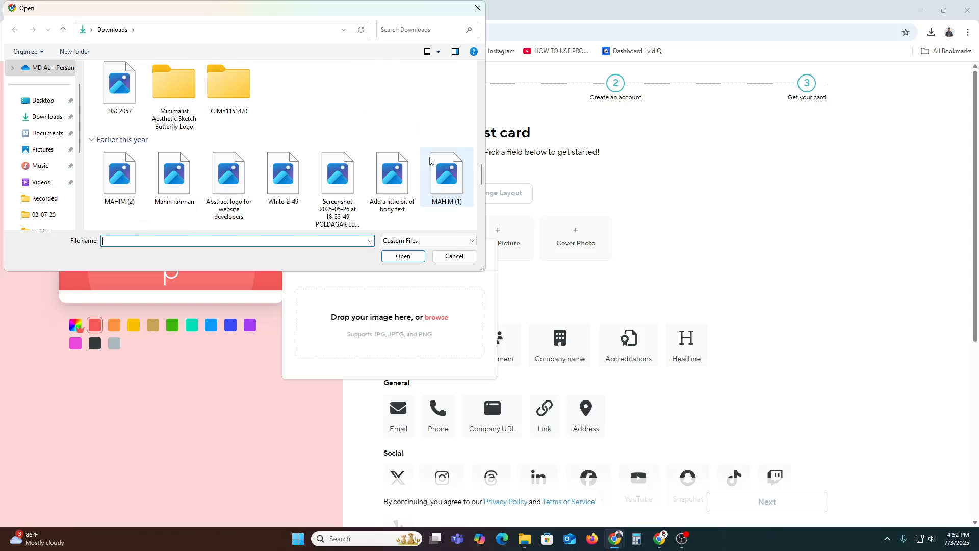
scroll(430, 161, "down", 5)
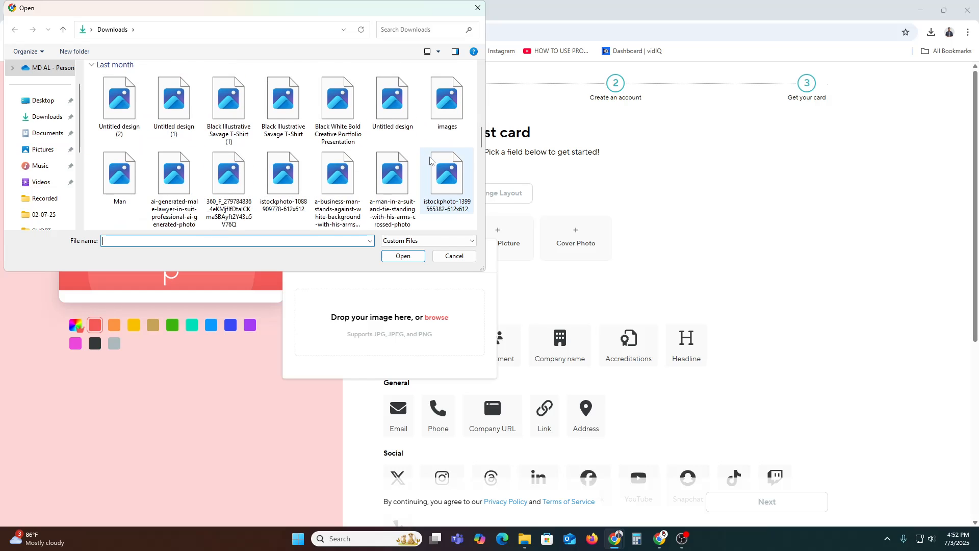
double_click(119, 97)
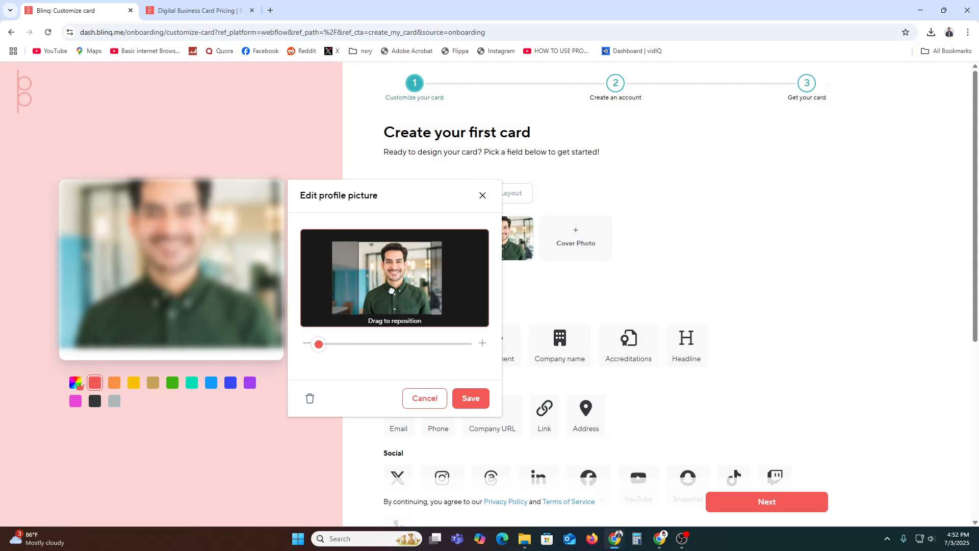
left_click_drag(391, 292, 390, 291)
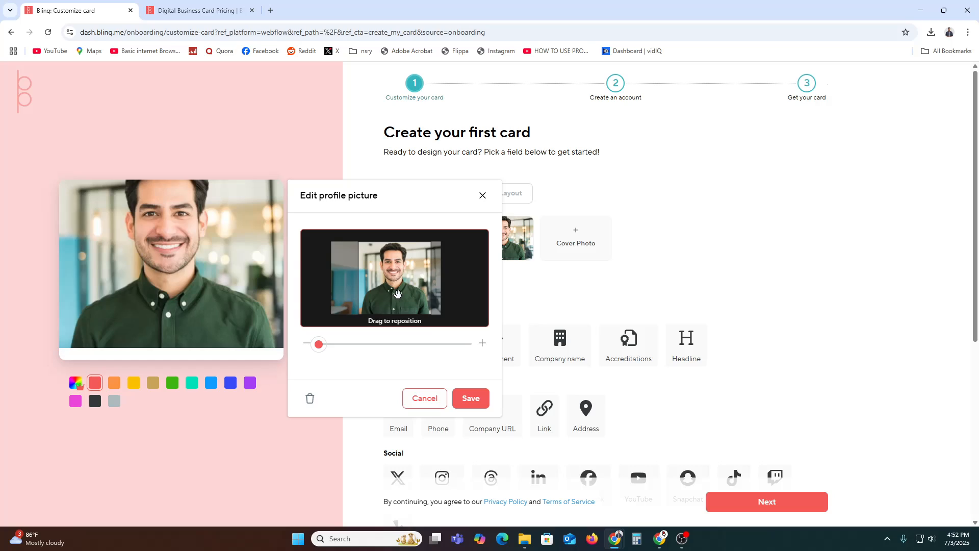
left_click(481, 398)
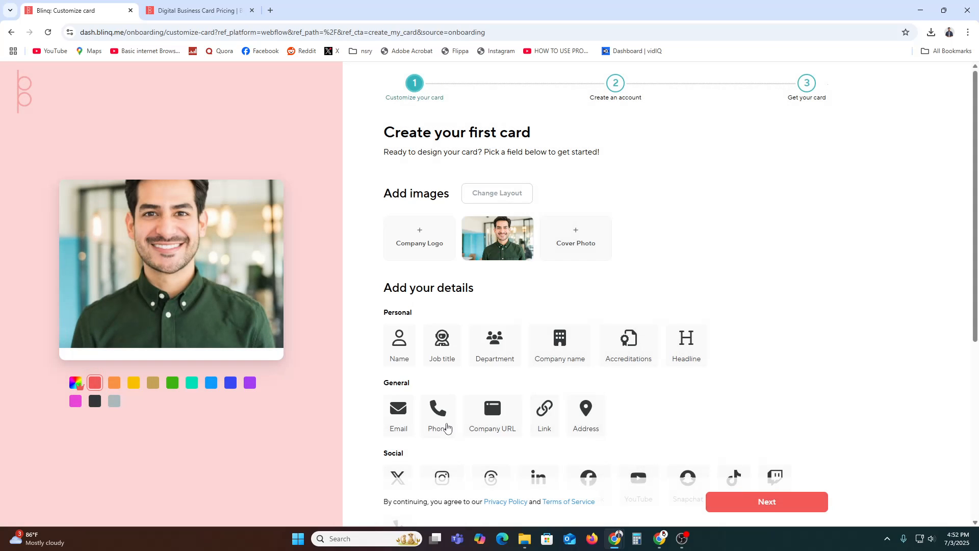
Step: Upload thumbnail-3 from Downloads as the card's cover photo and save it
left_click(582, 233)
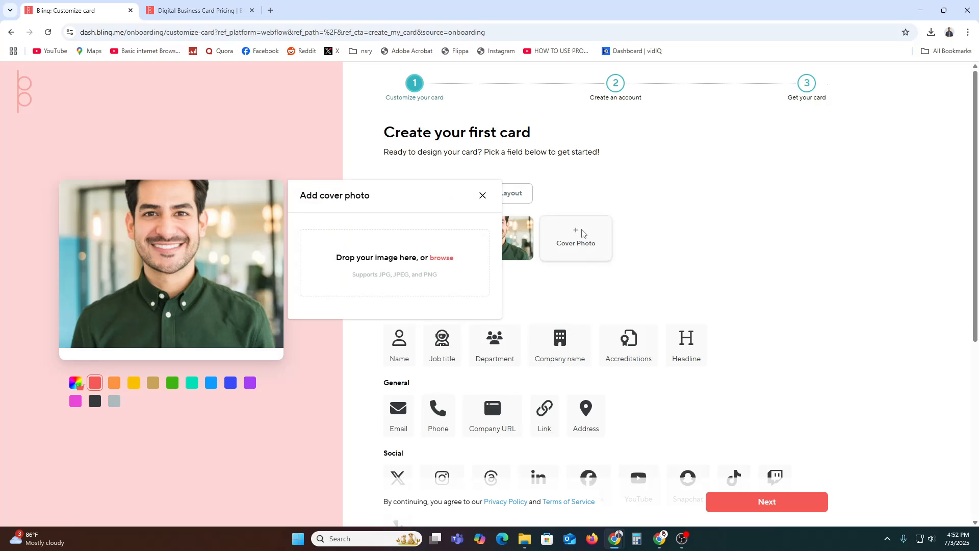
left_click(385, 260)
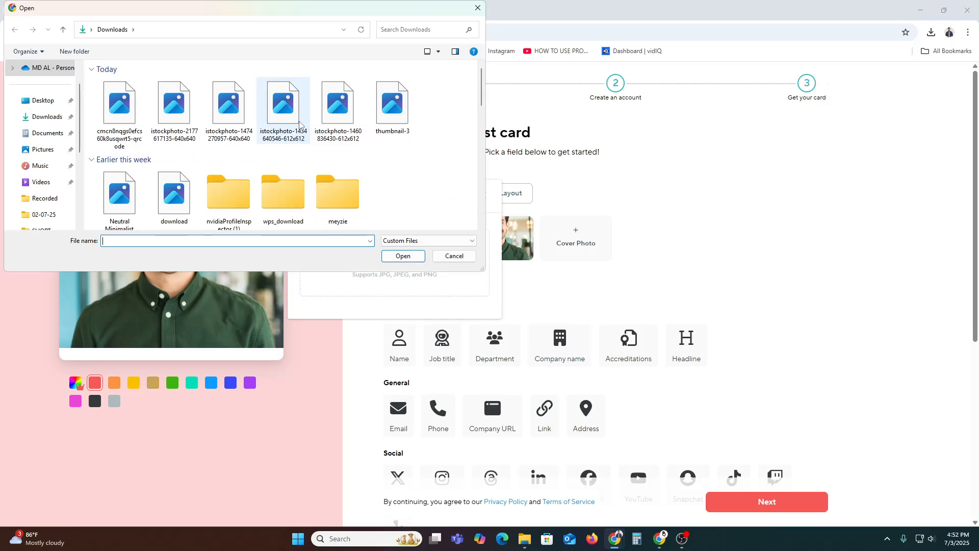
double_click(394, 100)
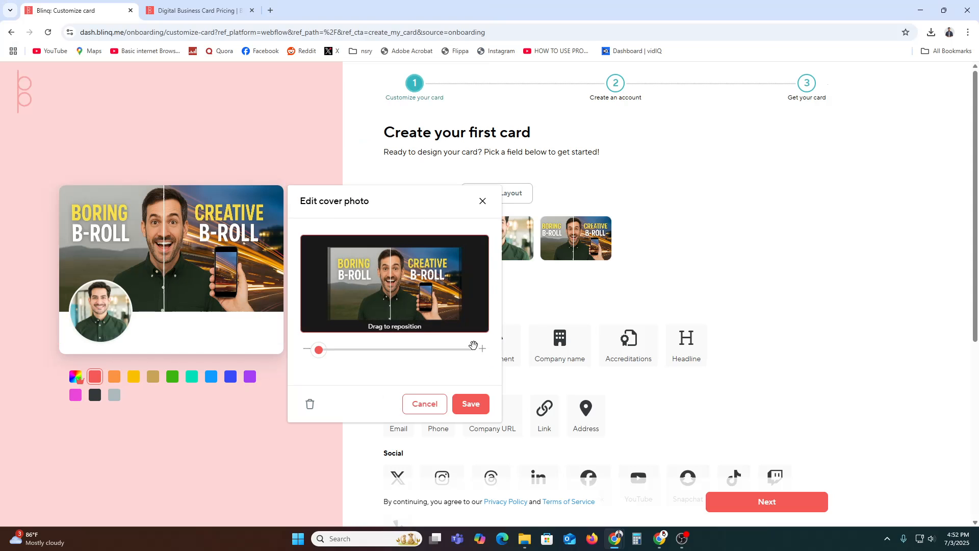
left_click(475, 407)
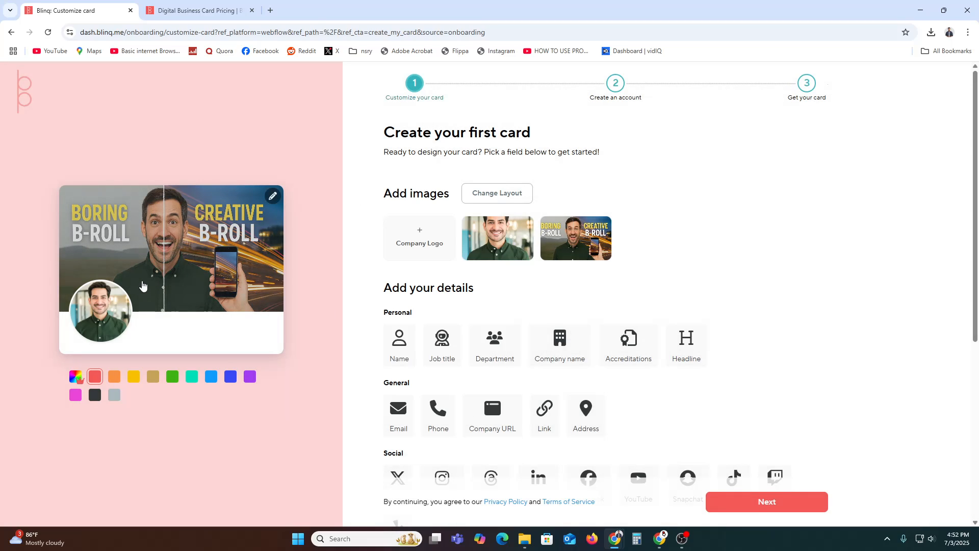
mouse_move(521, 253)
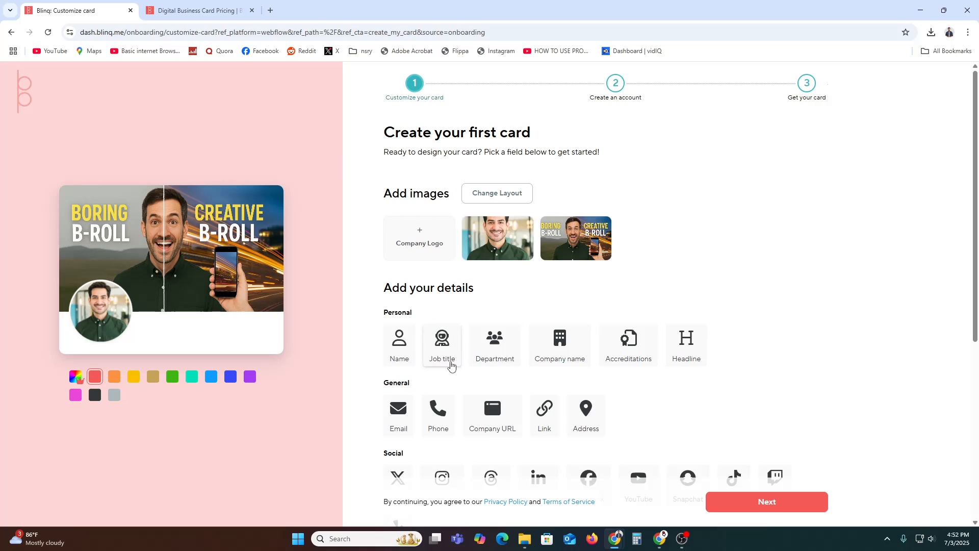
Step: Enter the cardholder's first and last name in the Name tile and save
left_click(398, 353)
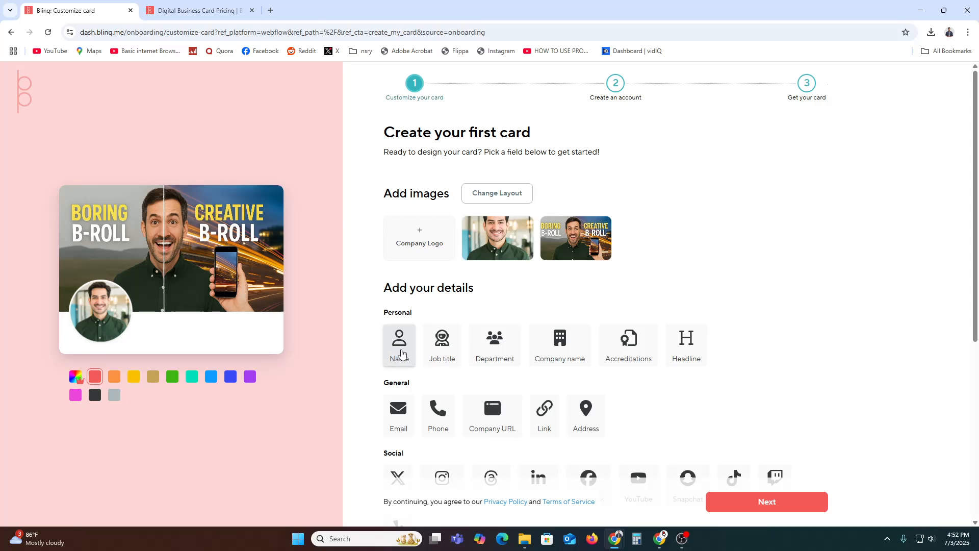
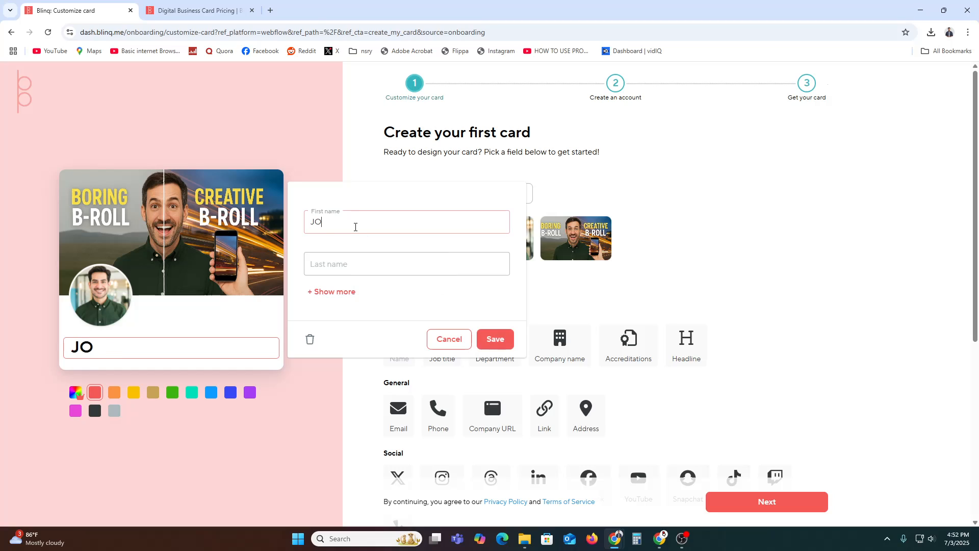
left_click(360, 257)
type("N")
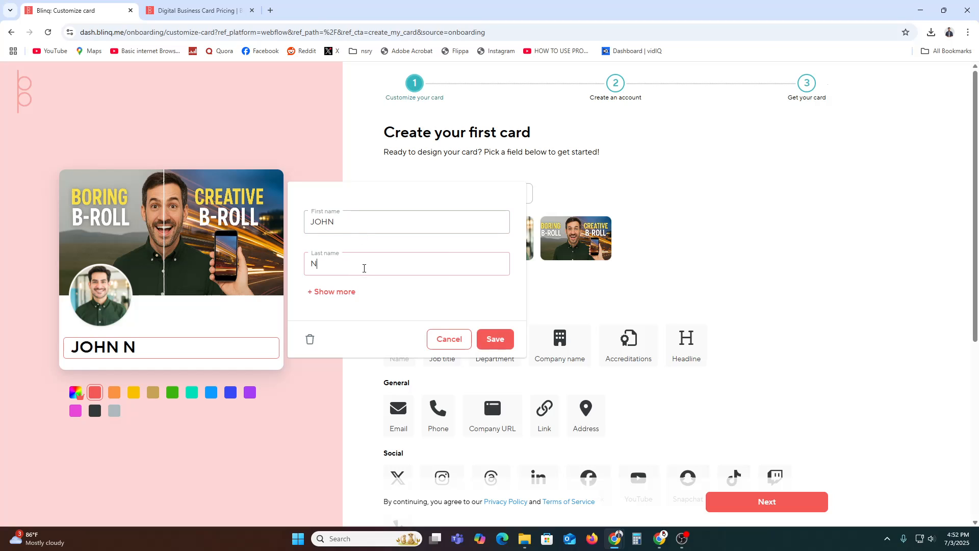
key("BackSpace")
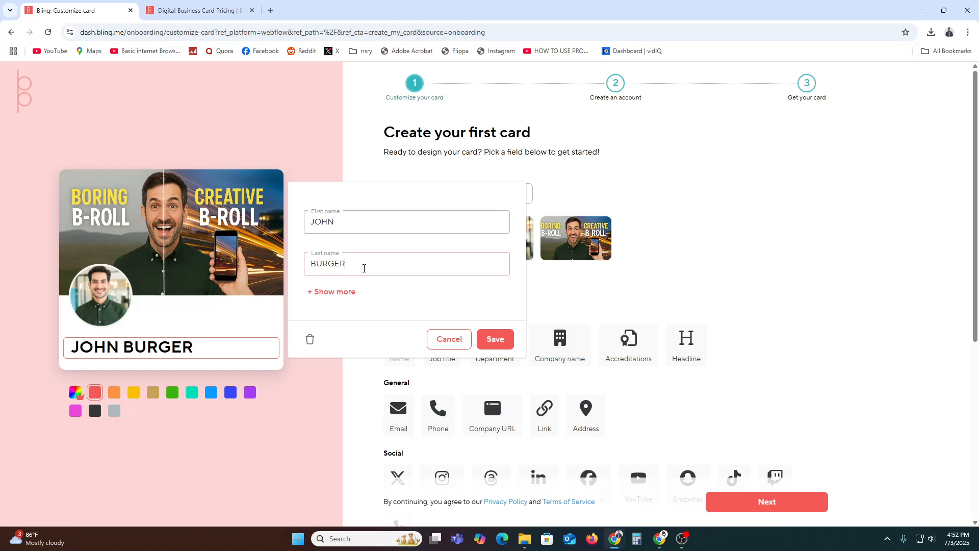
left_click(492, 343)
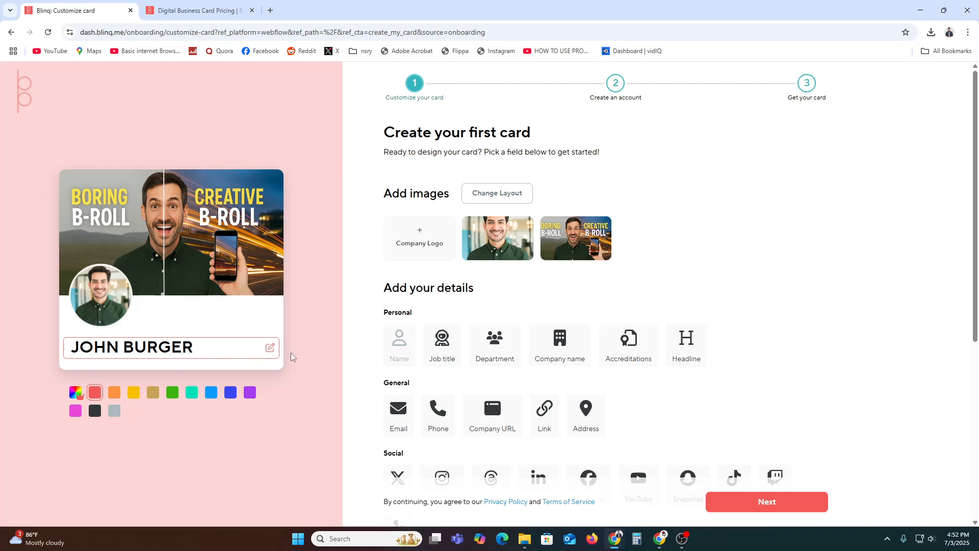
Step: Add the job title Content Creator to the card
left_click(451, 343)
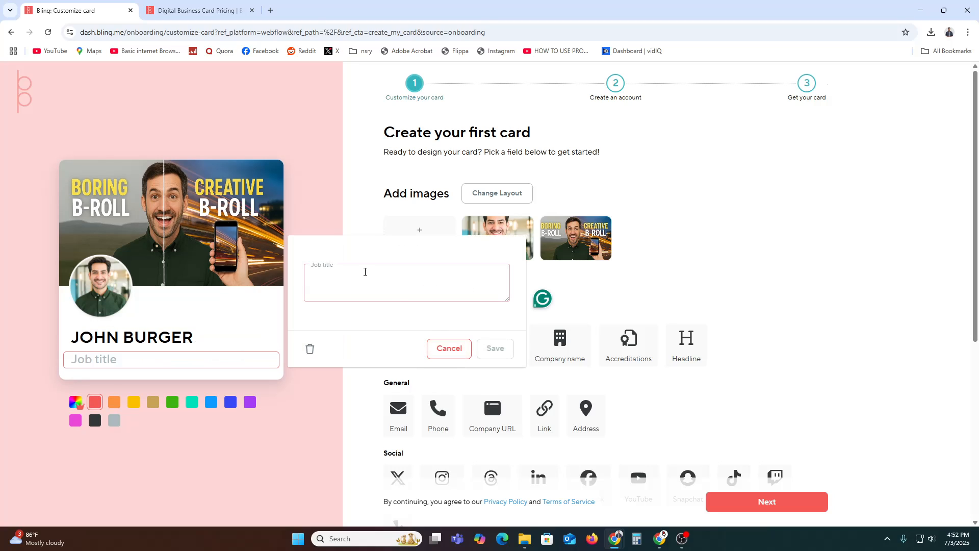
type("Co")
key("BackSpace")
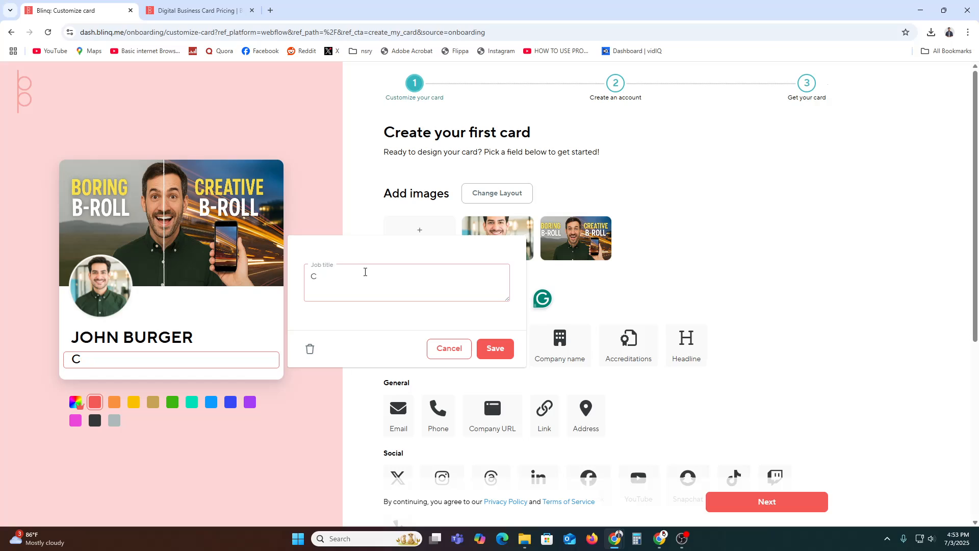
type("O")
key("BackSpace")
type("ontetnt Creator")
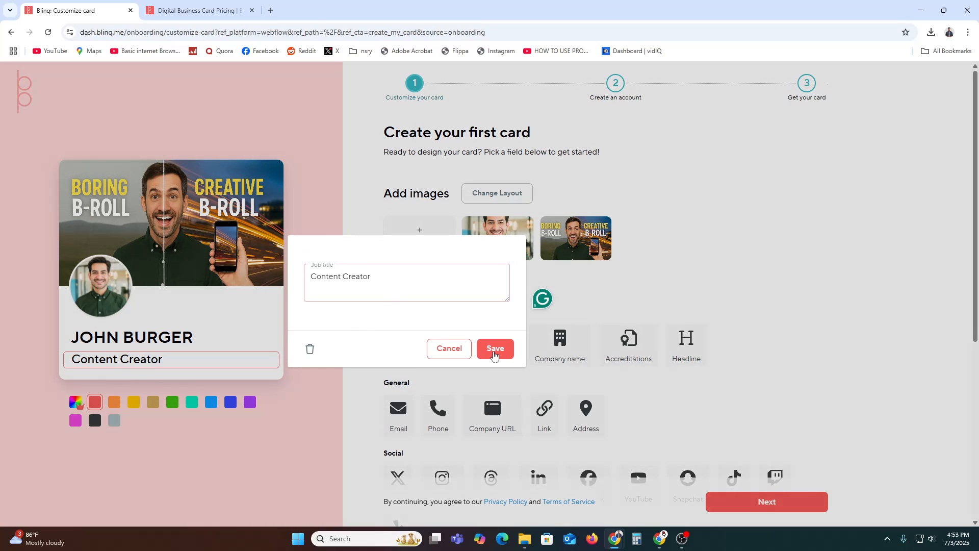
left_click(494, 348)
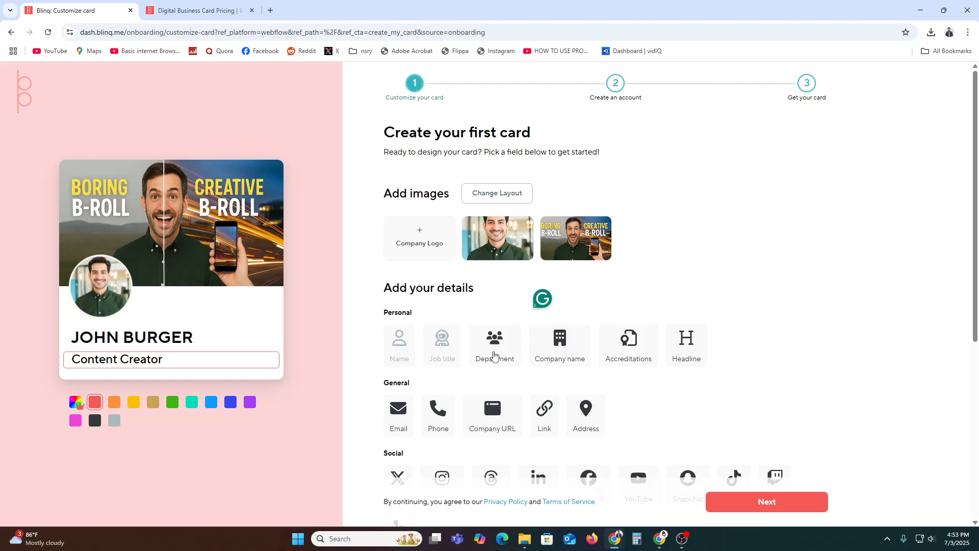
Step: Add department SCRIPT Writer and company name YOUTUBE to the card
left_click(499, 343)
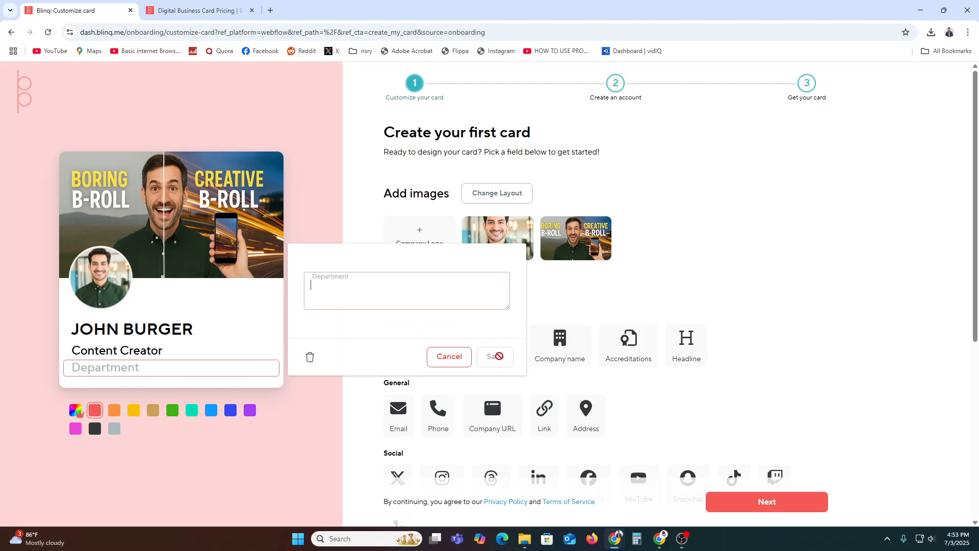
type("SCRIP")
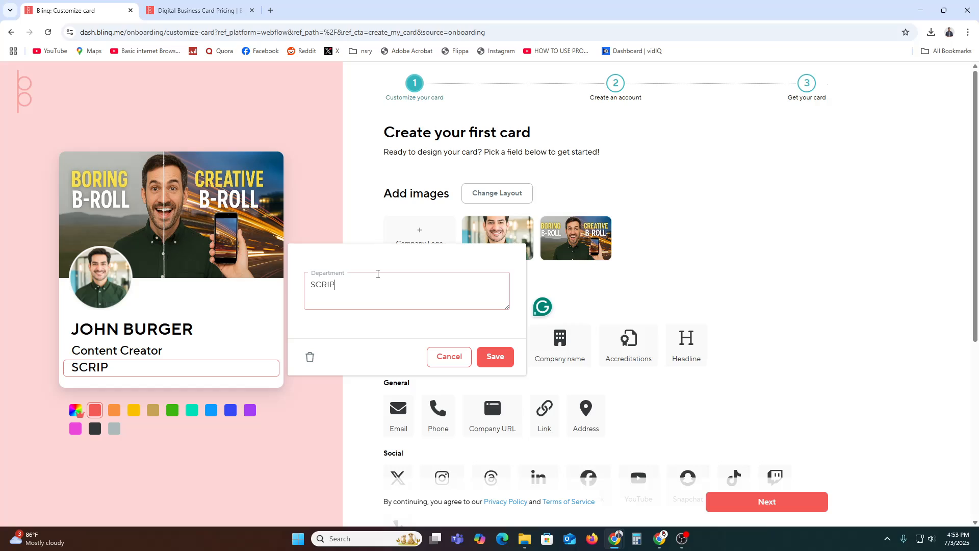
type("T Writer")
left_click(501, 367)
left_click(559, 357)
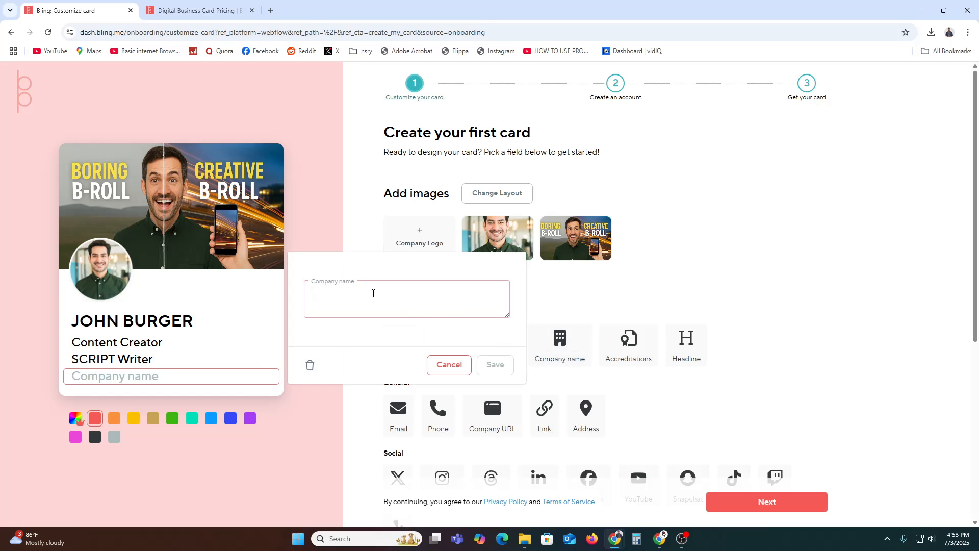
type("YOU")
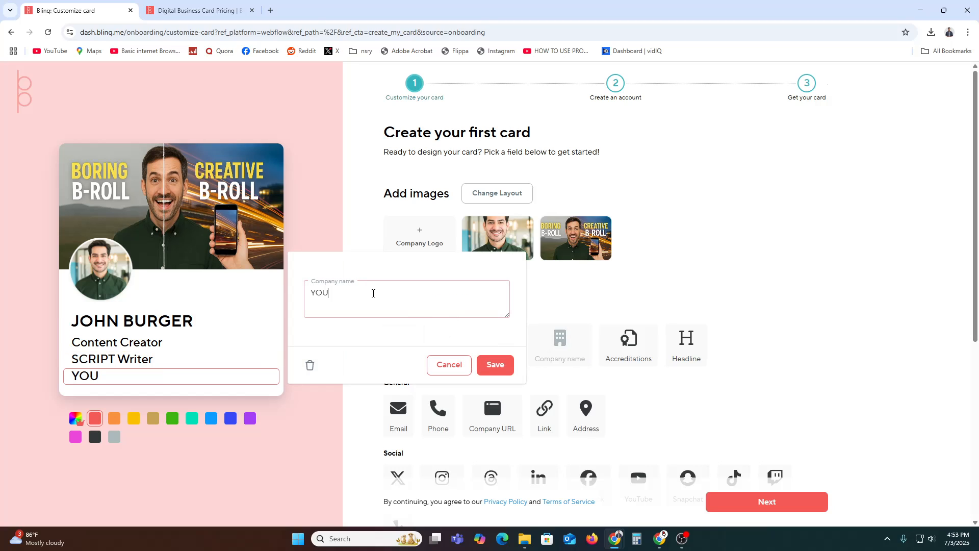
type("TUBE")
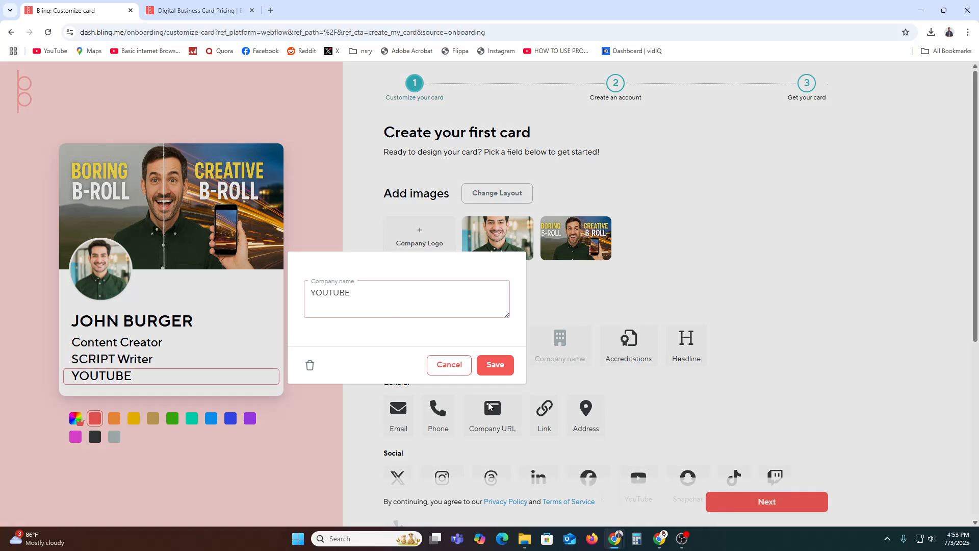
left_click(496, 364)
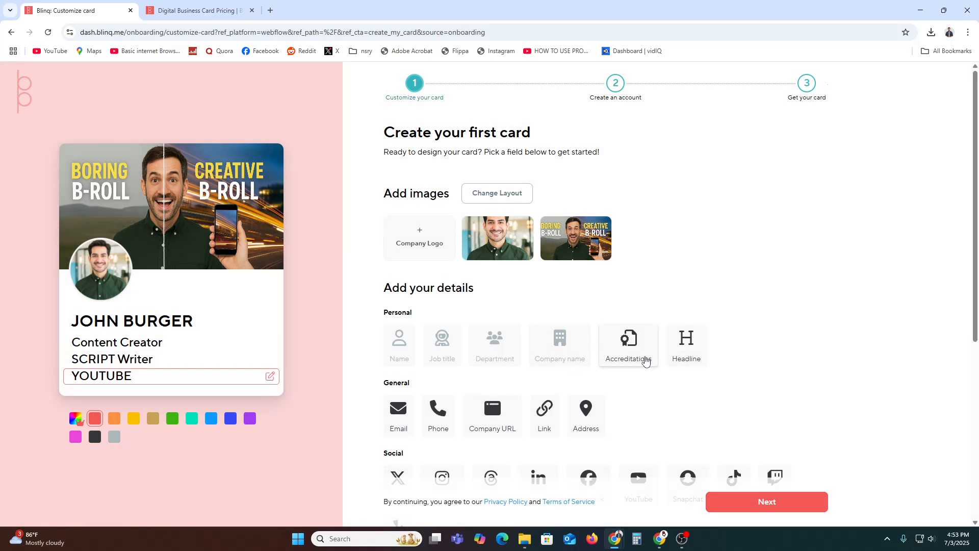
Step: Add the accreditation tags winner and bangladesh to the card
left_click(639, 366)
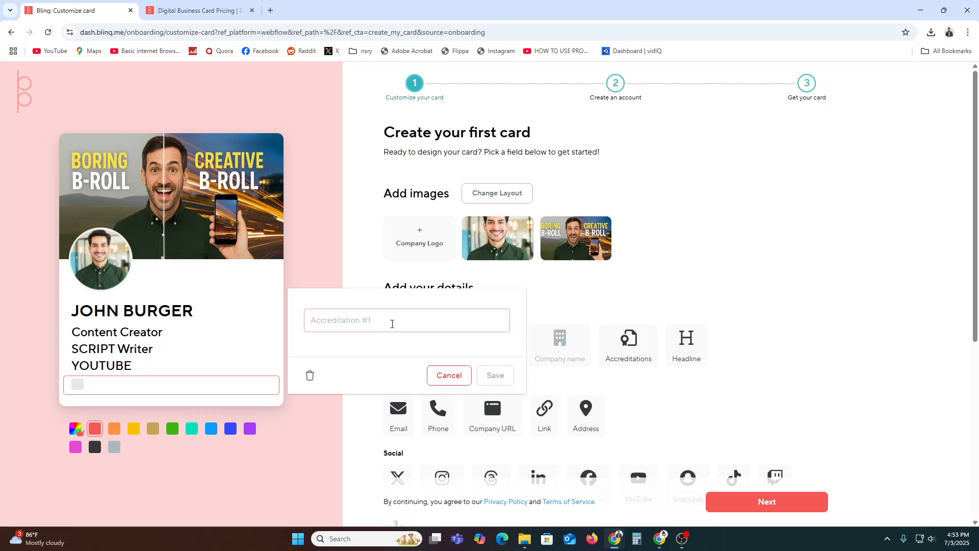
type("winner")
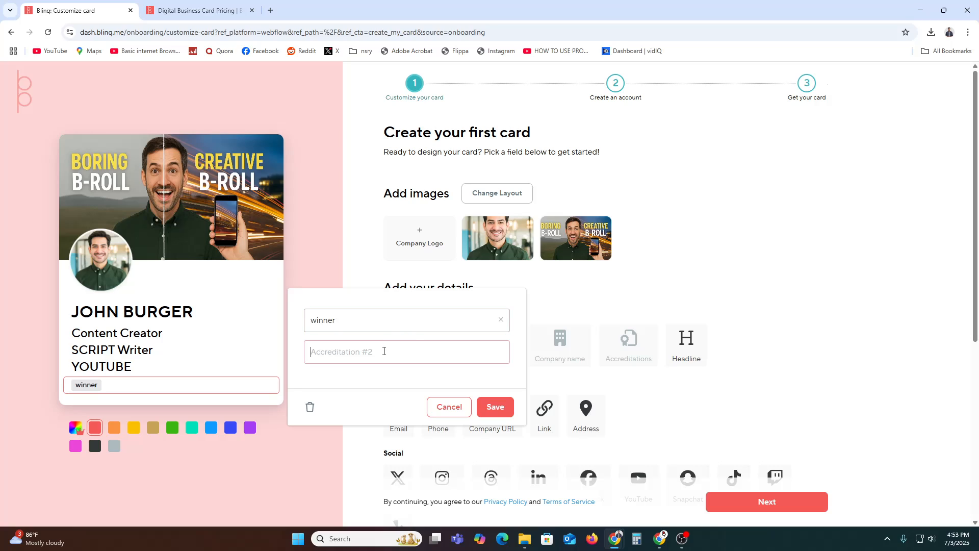
type("b")
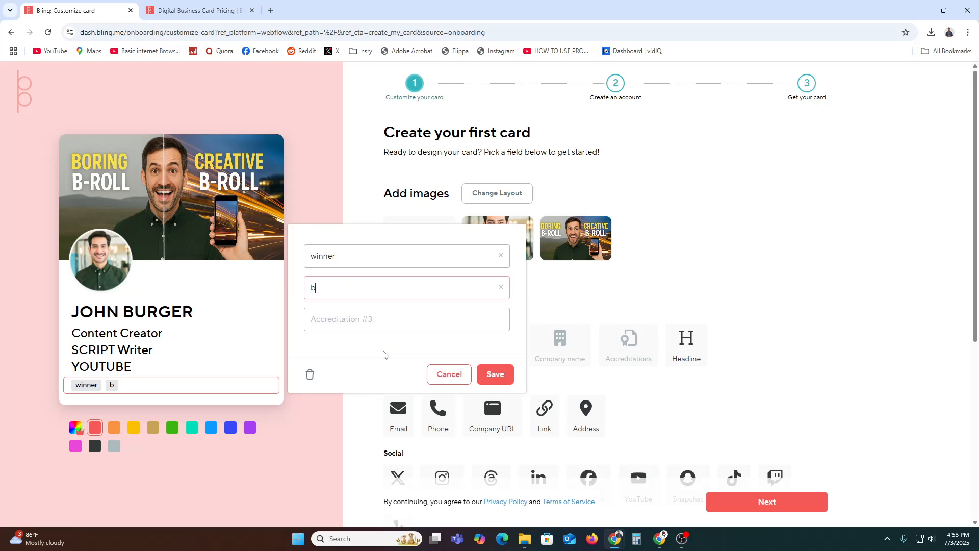
type("angladesh")
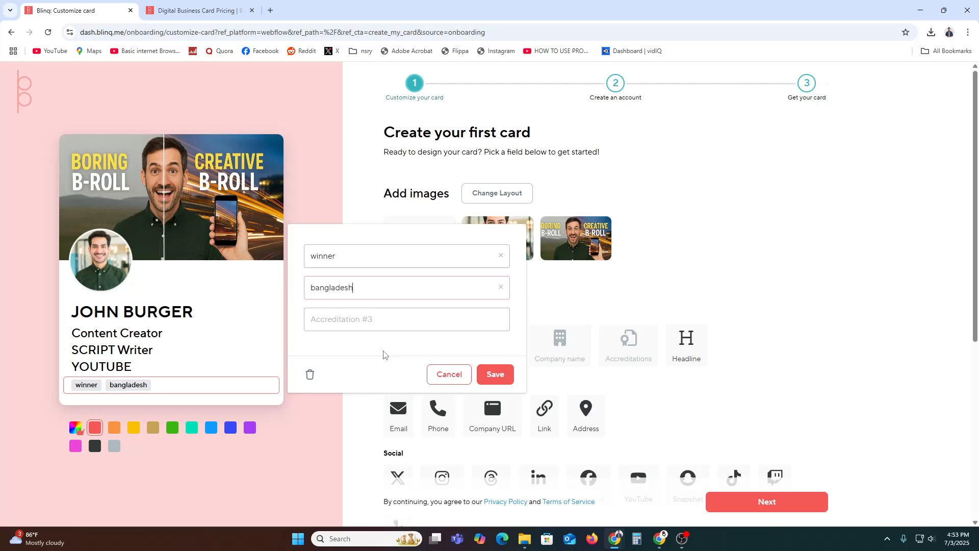
left_click(495, 373)
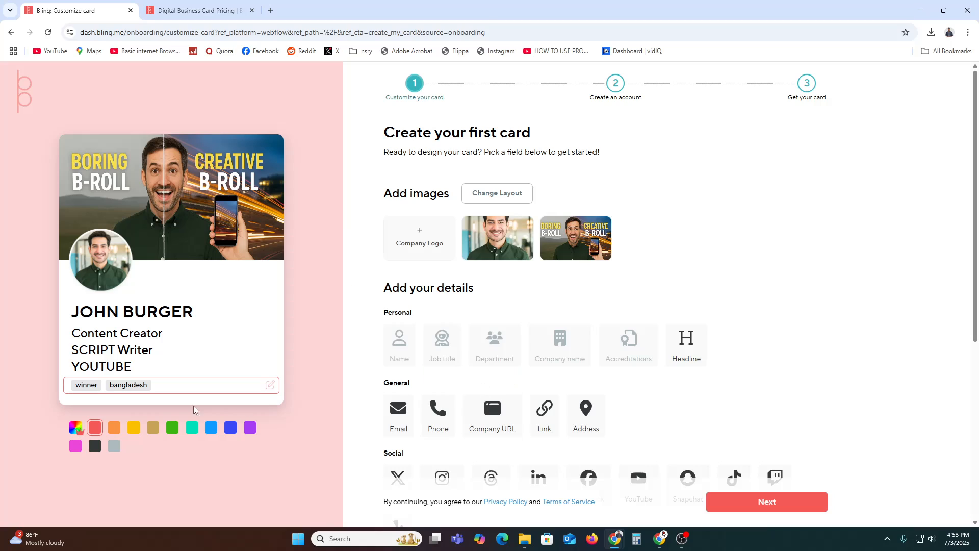
Step: Add the headline BRON TO CREATE to the card
left_click(684, 342)
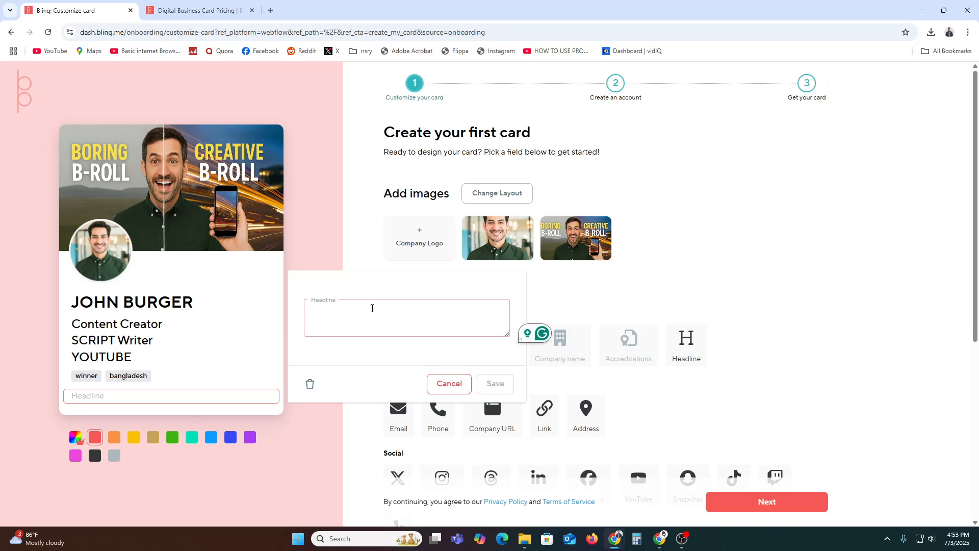
type("BRON TO")
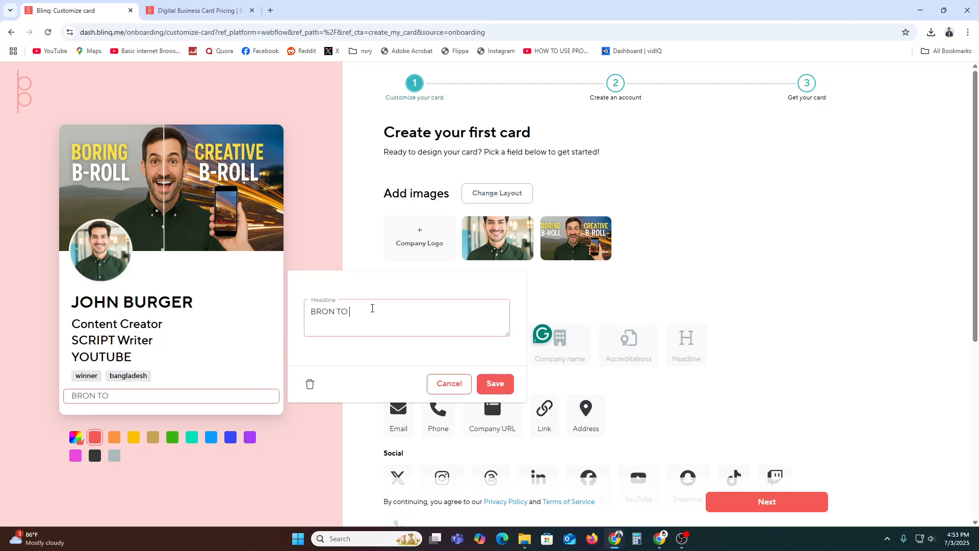
type(" CREATE")
left_click(495, 384)
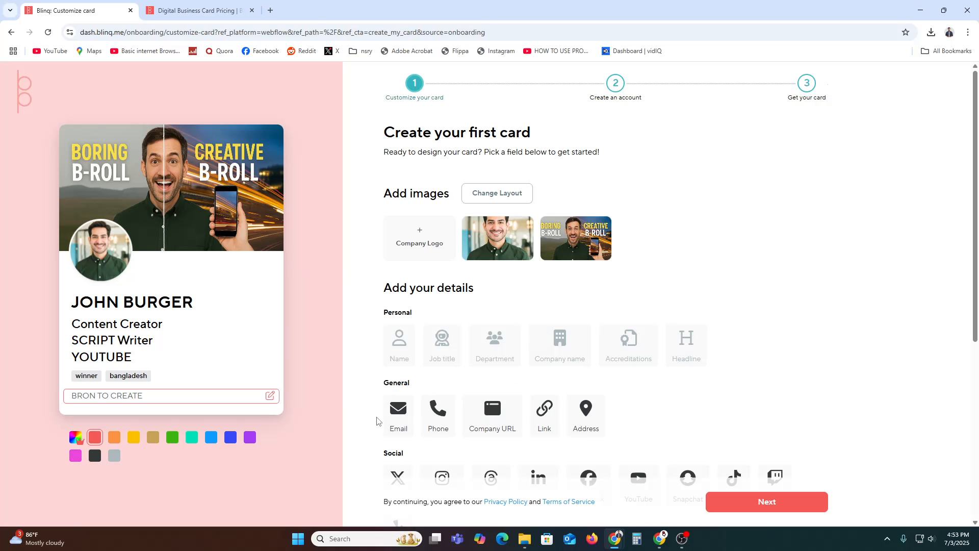
left_click(396, 414)
Step: Add the cardholder's email address labelled Personal to the card
left_click(347, 277)
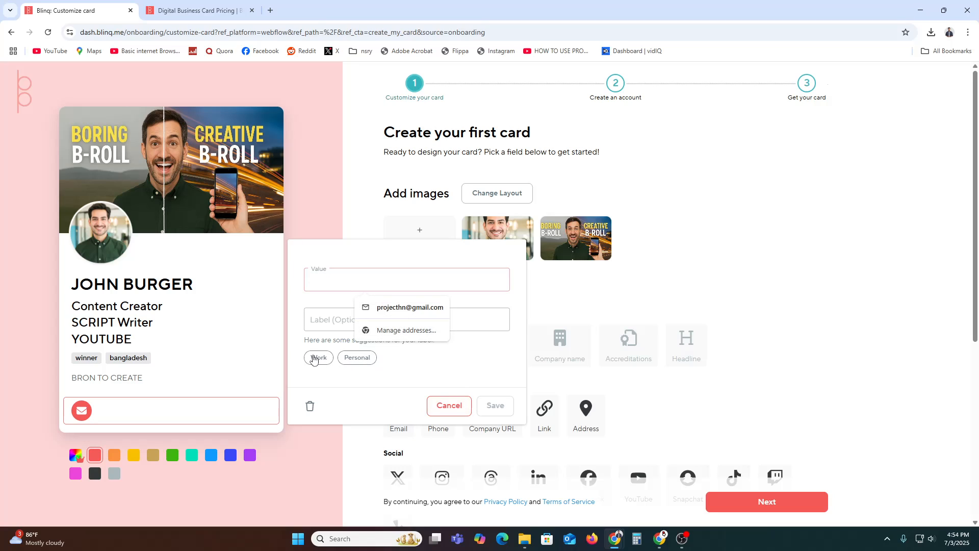
left_click(361, 363)
left_click(363, 285)
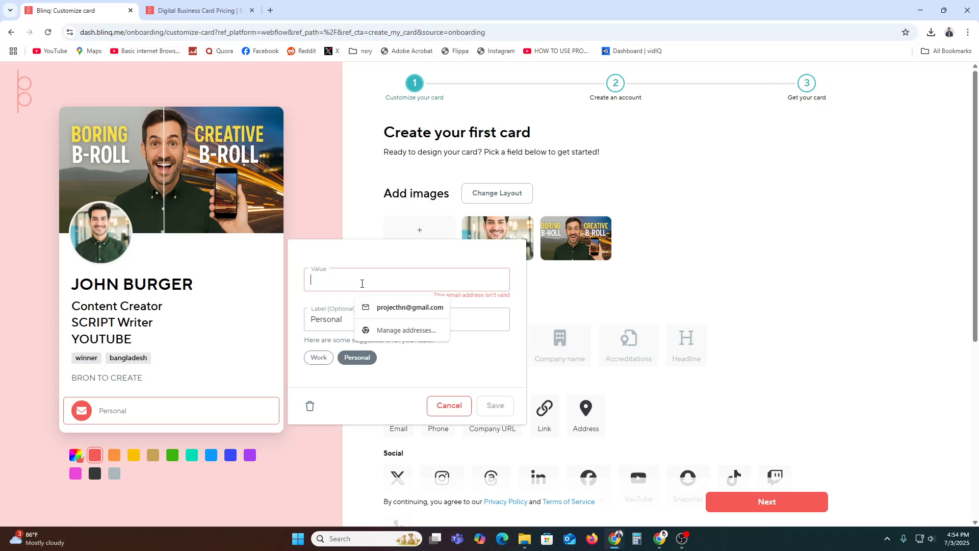
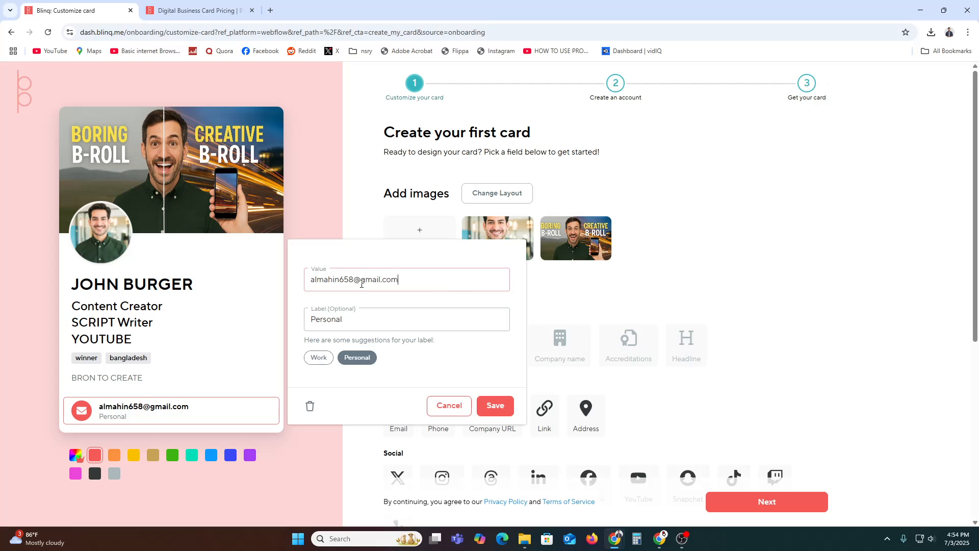
left_click(489, 416)
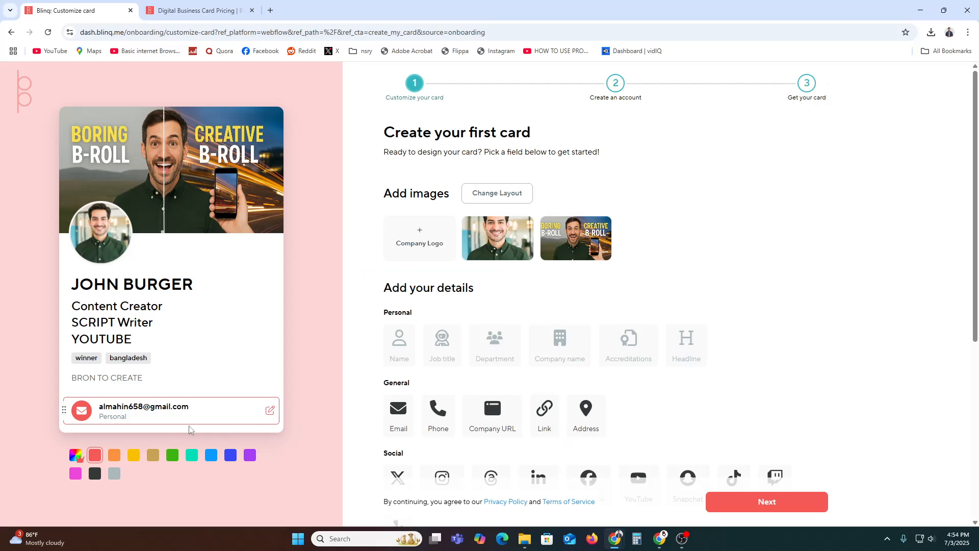
Step: Add the cardholder's Mobile phone number to the card
scroll(637, 359, "down", 2)
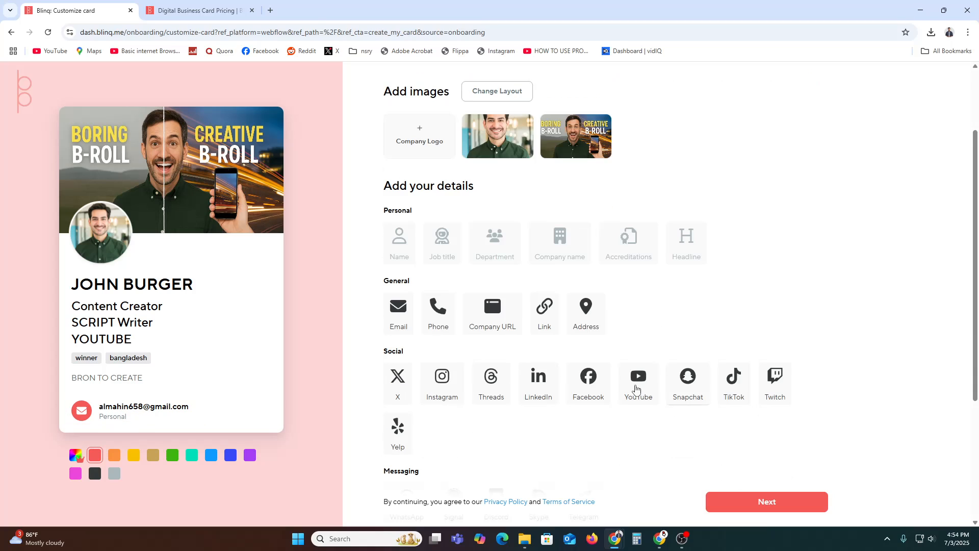
left_click(441, 314)
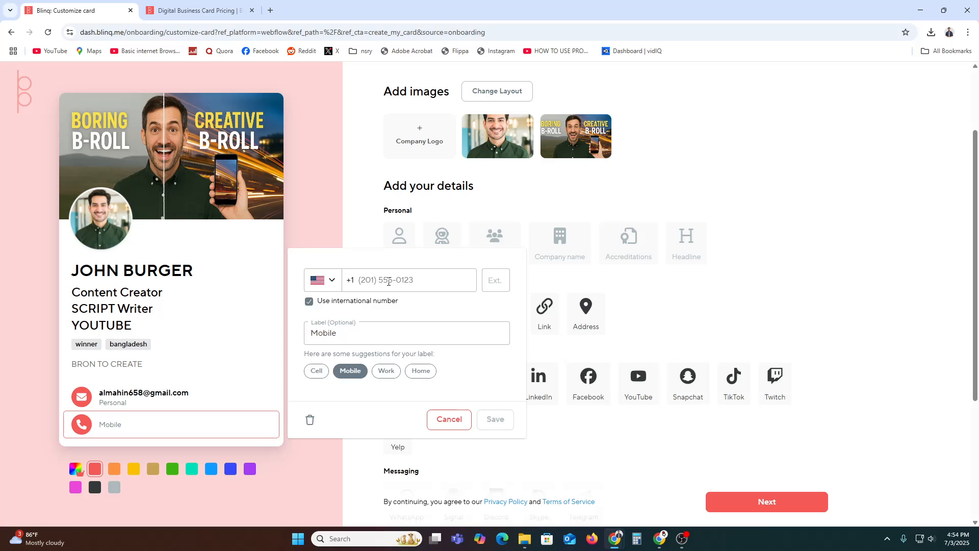
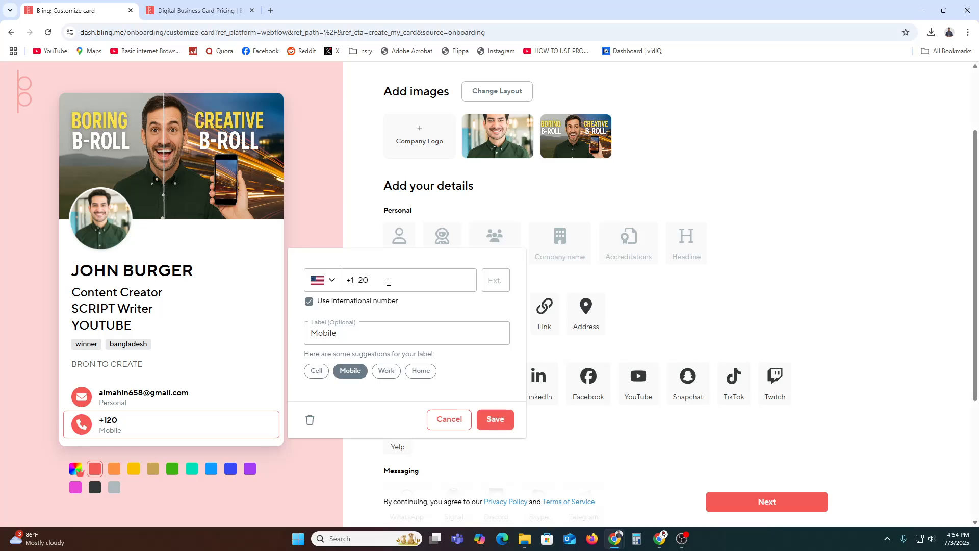
left_click(496, 418)
scroll(627, 326, "down", 1)
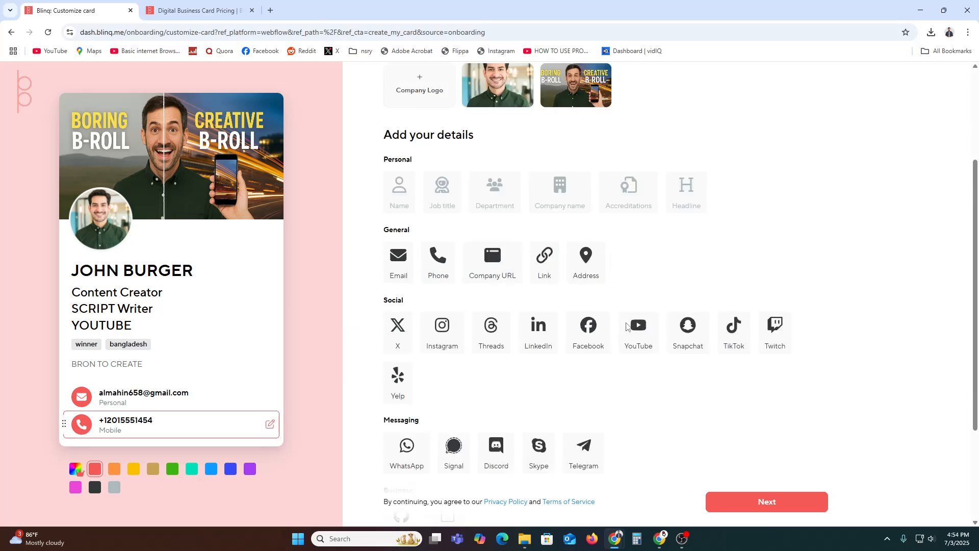
scroll(627, 326, "down", 1)
scroll(421, 291, "down", 2)
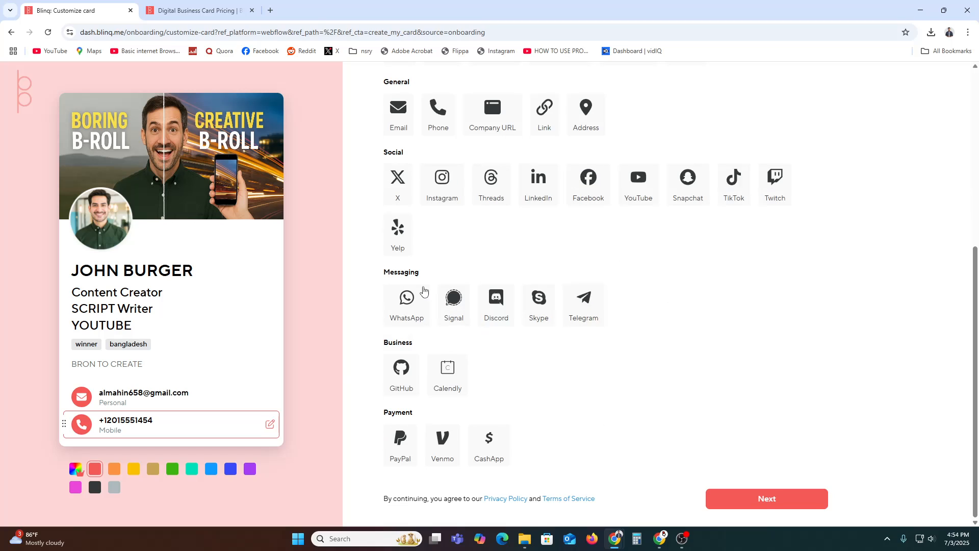
scroll(415, 306, "up", 3)
scroll(400, 343, "down", 1)
scroll(493, 348, "down", 2)
left_click(387, 441)
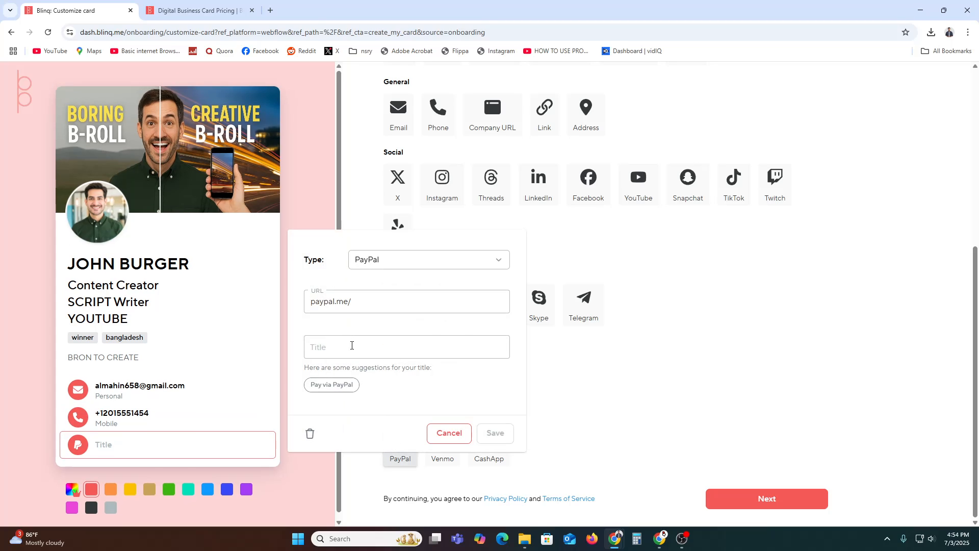
left_click(604, 392)
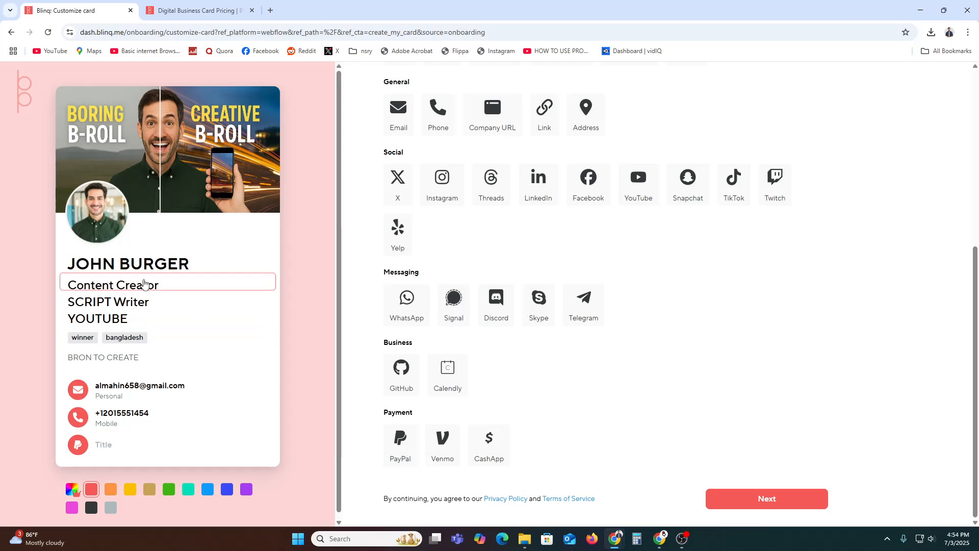
left_click(151, 451)
left_click(305, 441)
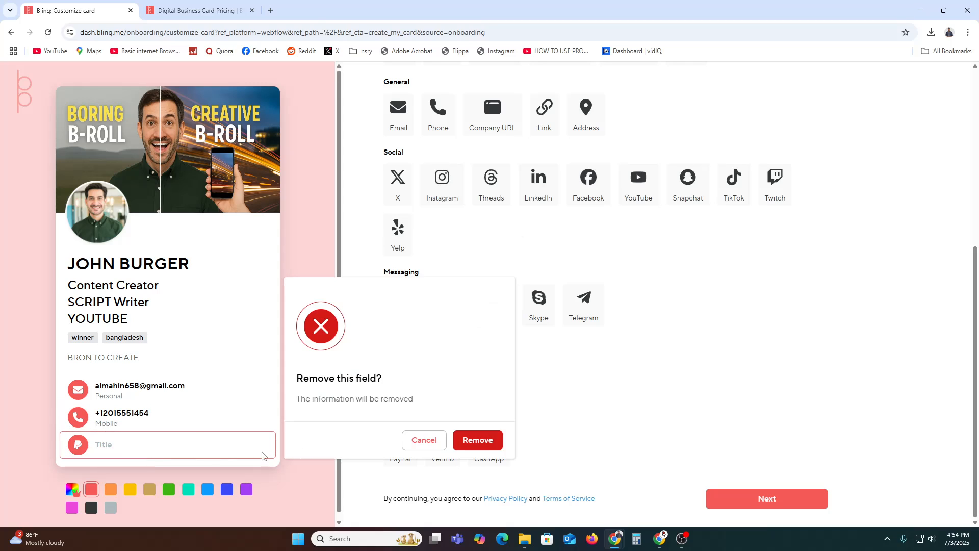
left_click(472, 441)
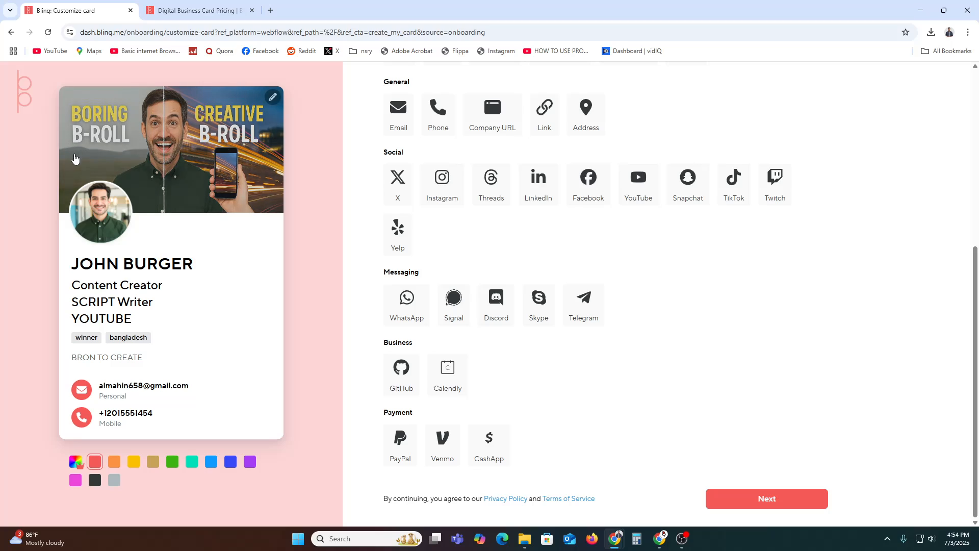
left_click(790, 508)
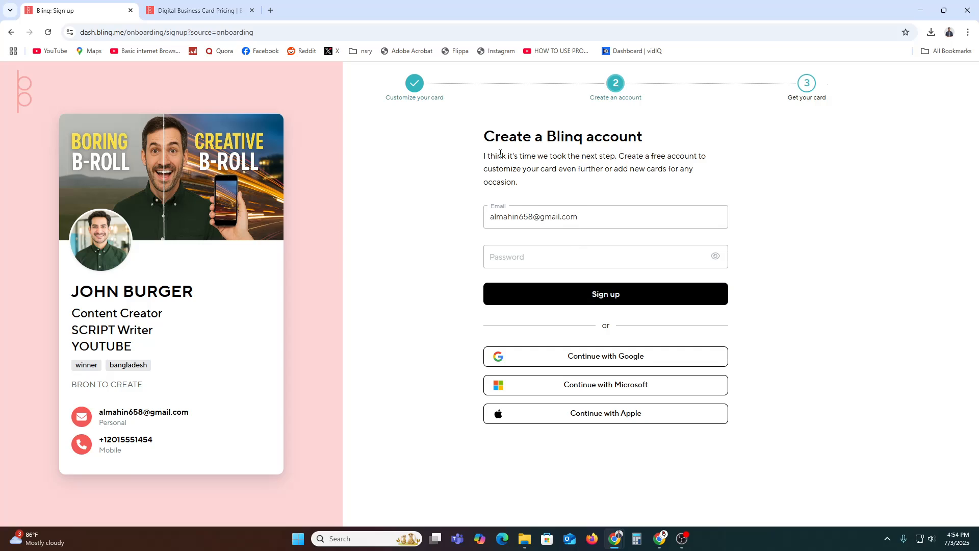
Step: Create the Blinq account by continuing with Google and confirming the sign-in
left_click_drag(496, 145, 620, 145)
left_click(620, 145)
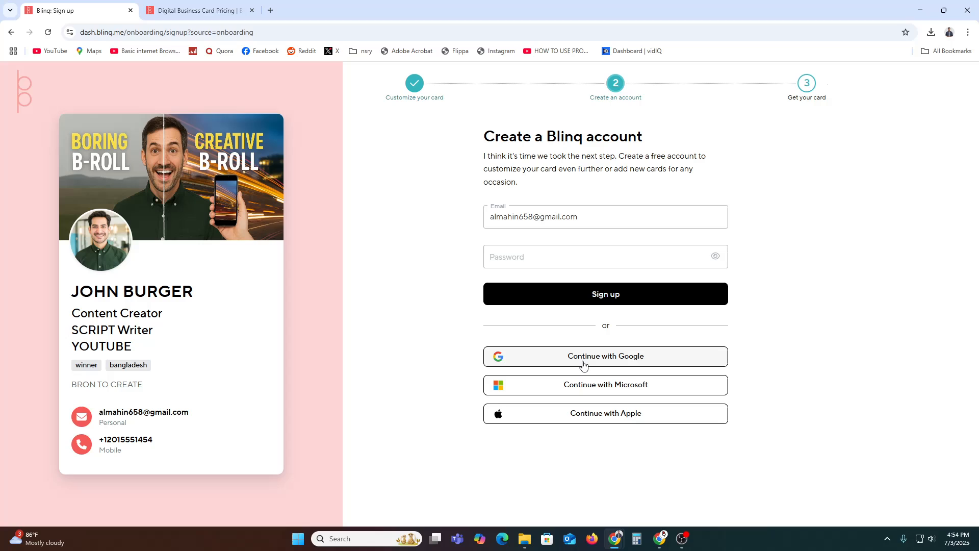
left_click(604, 363)
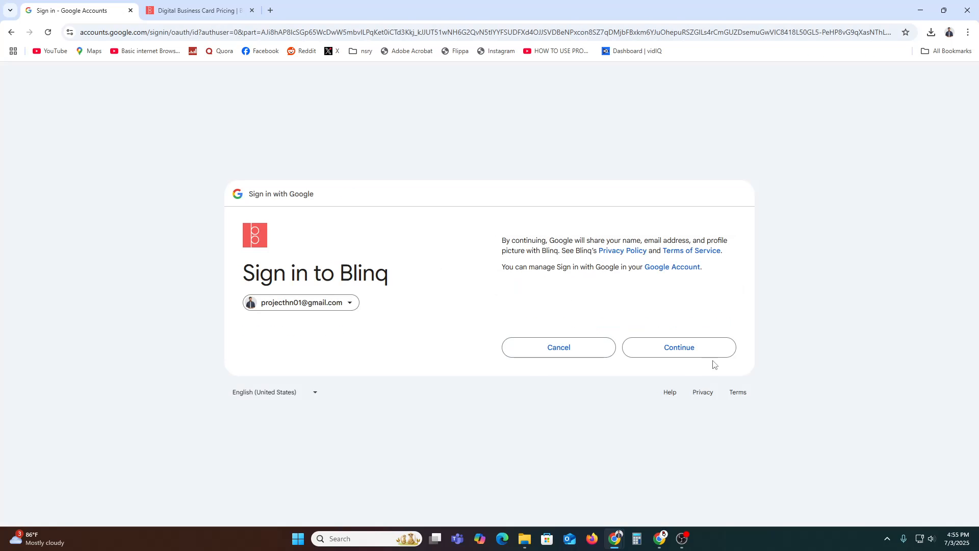
left_click(711, 351)
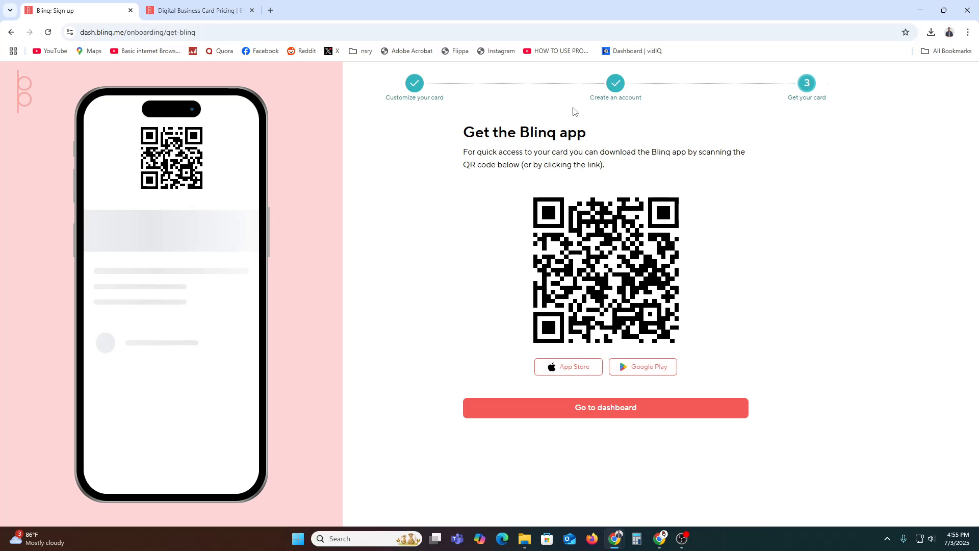
left_click_drag(491, 136, 533, 136)
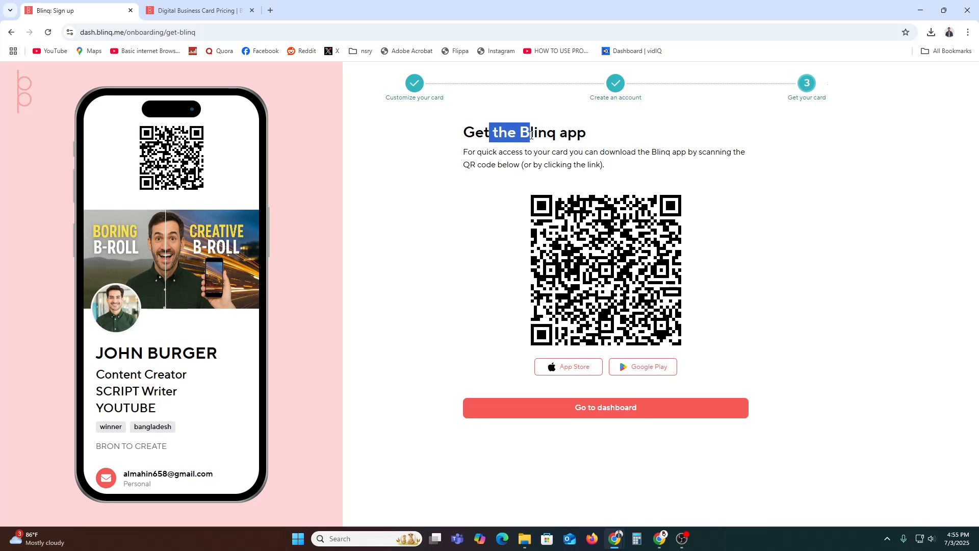
left_click(533, 137)
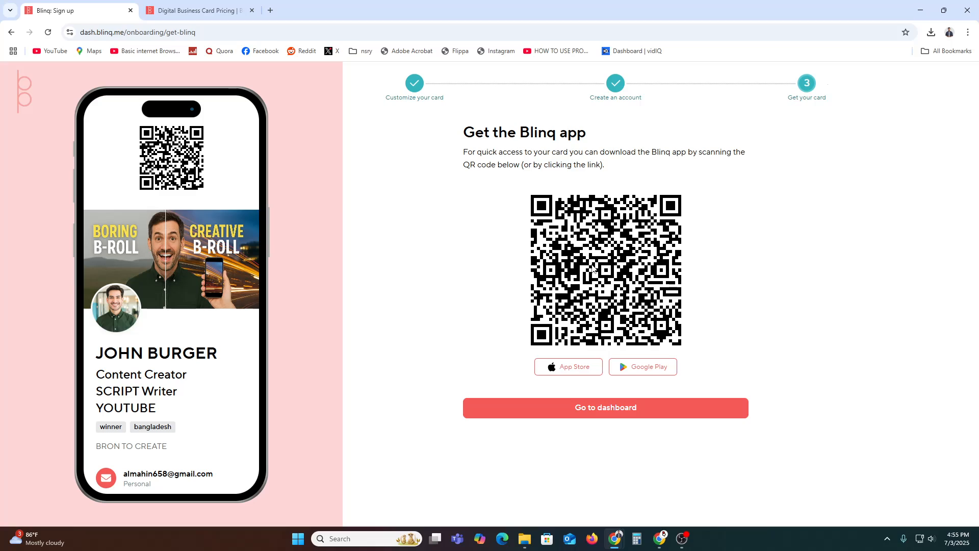
scroll(131, 359, "down", 1)
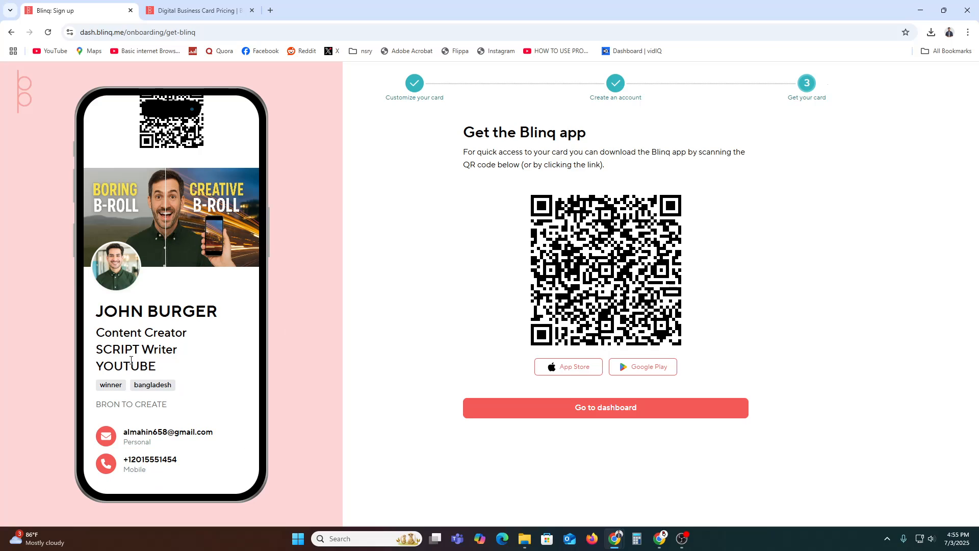
scroll(161, 375, "up", 1)
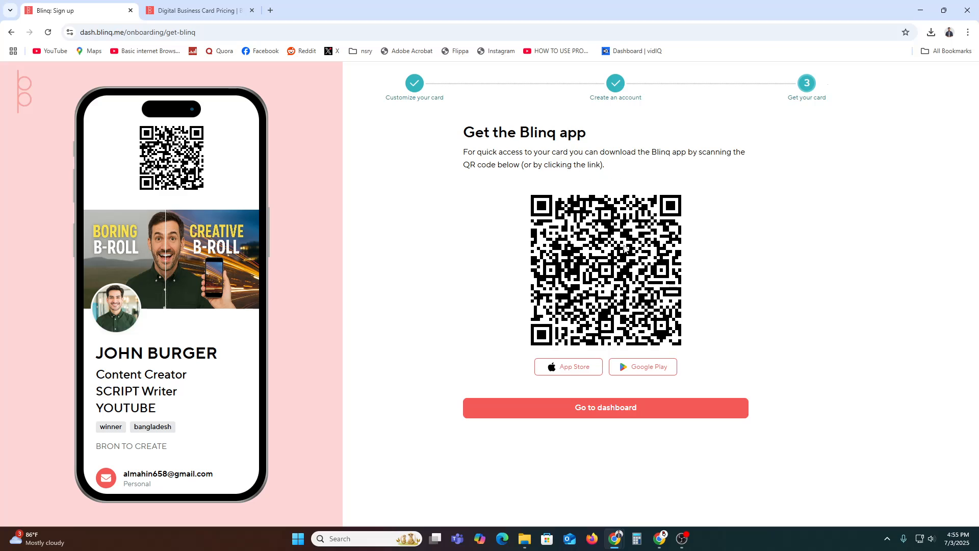
left_click(611, 417)
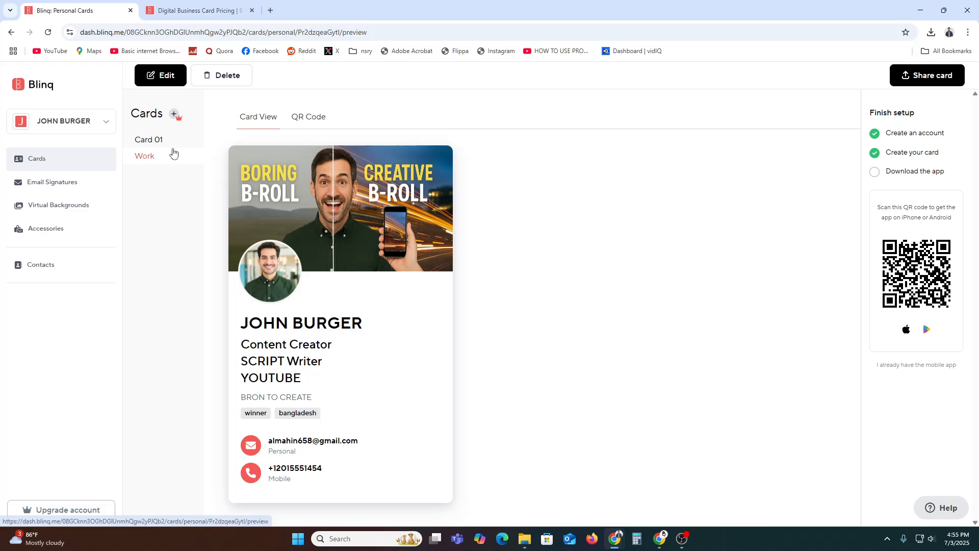
Step: Check that the dashboard lists Card 01 and the completed Work card
left_click(97, 32)
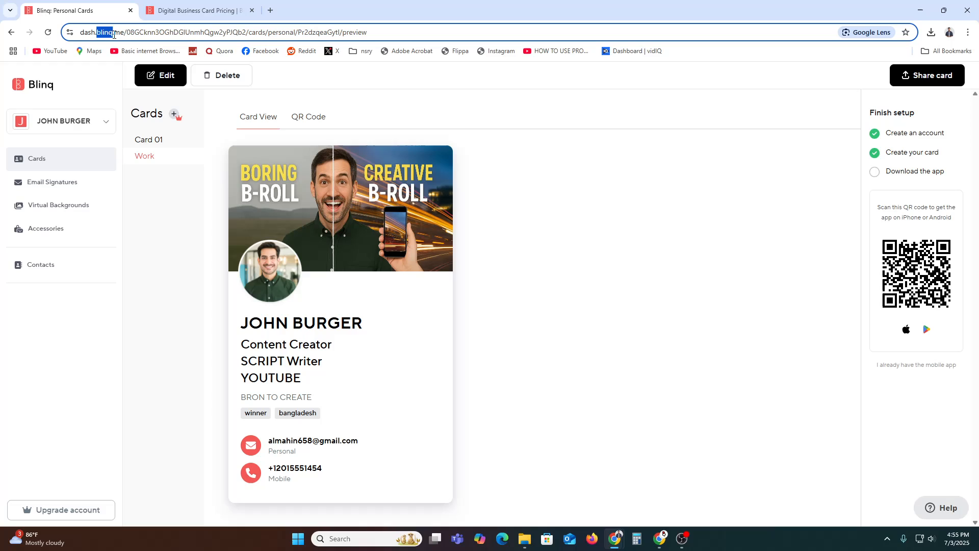
left_click(668, 332)
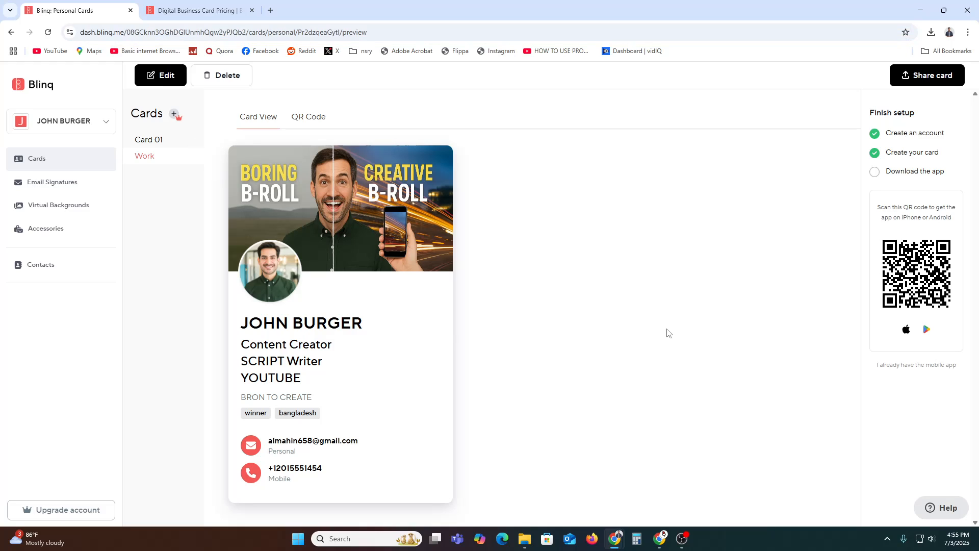